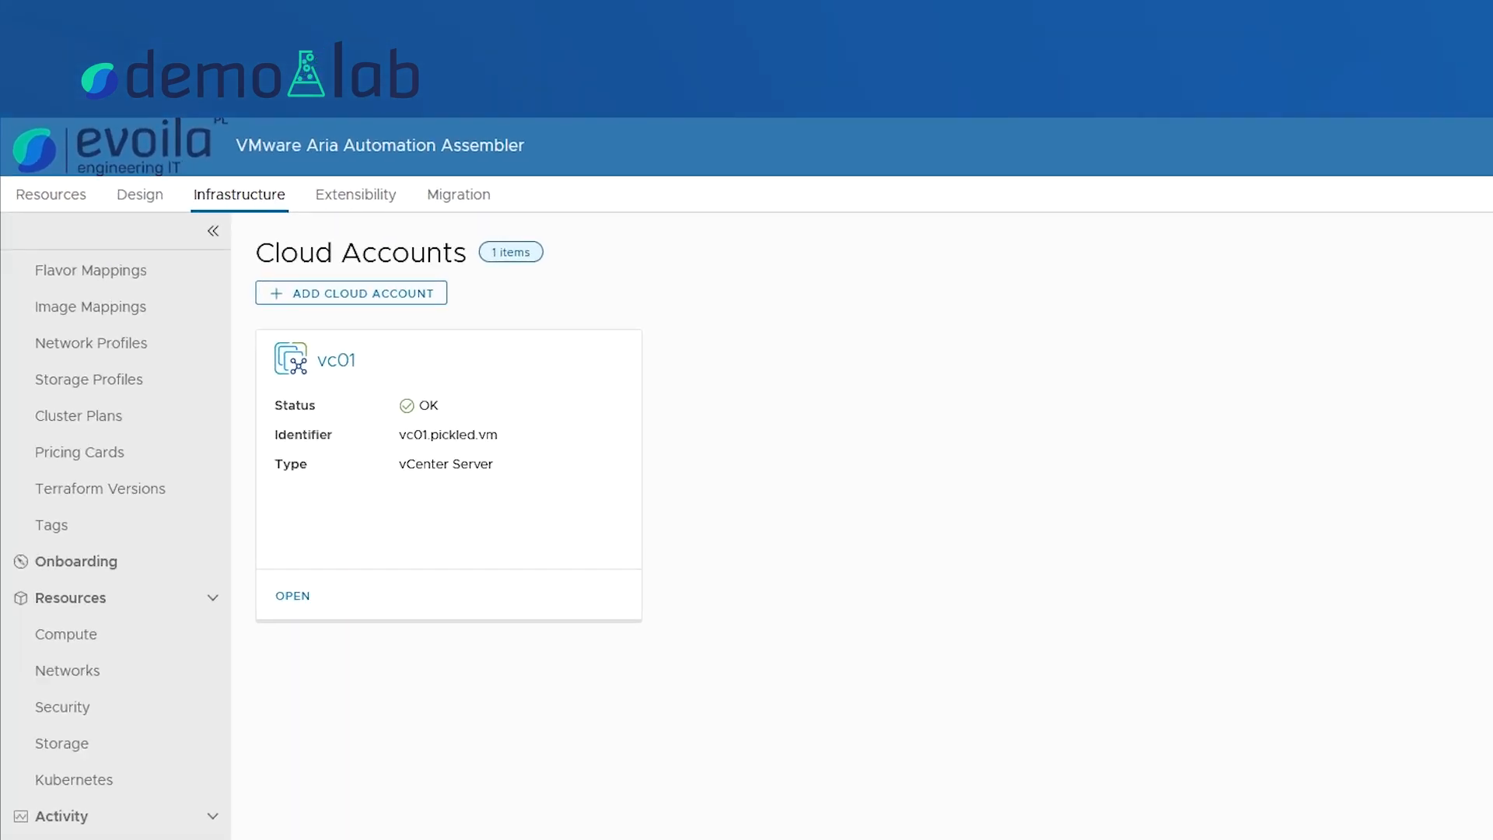
# Add the supervisor cluster cl1 from account vc01 to the managed Kubernetes resources.
pyautogui.click(143, 780)
pyautogui.click(539, 289)
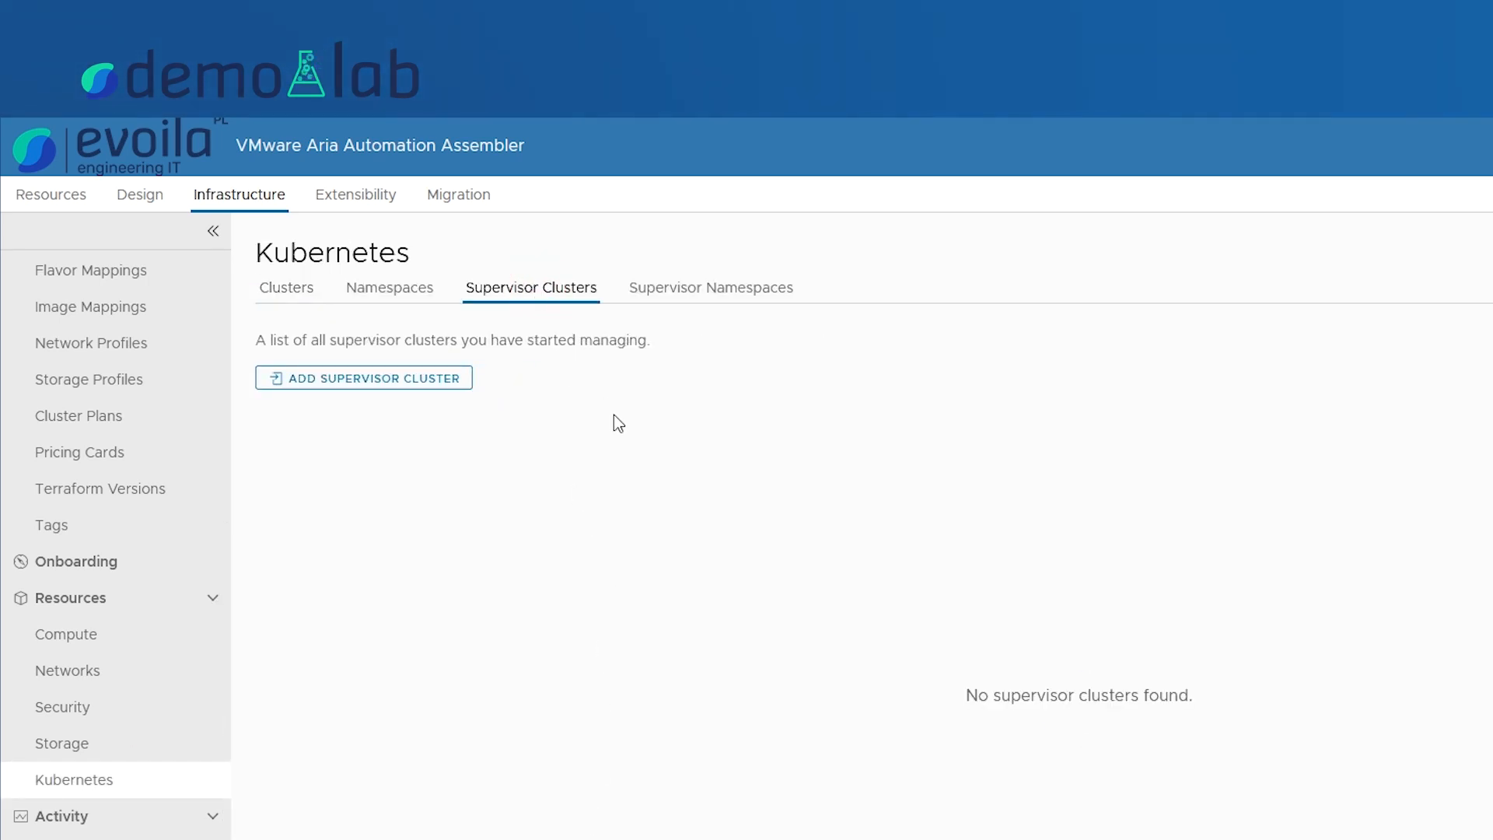
pyautogui.click(441, 389)
pyautogui.click(650, 317)
pyautogui.click(631, 372)
pyautogui.click(633, 366)
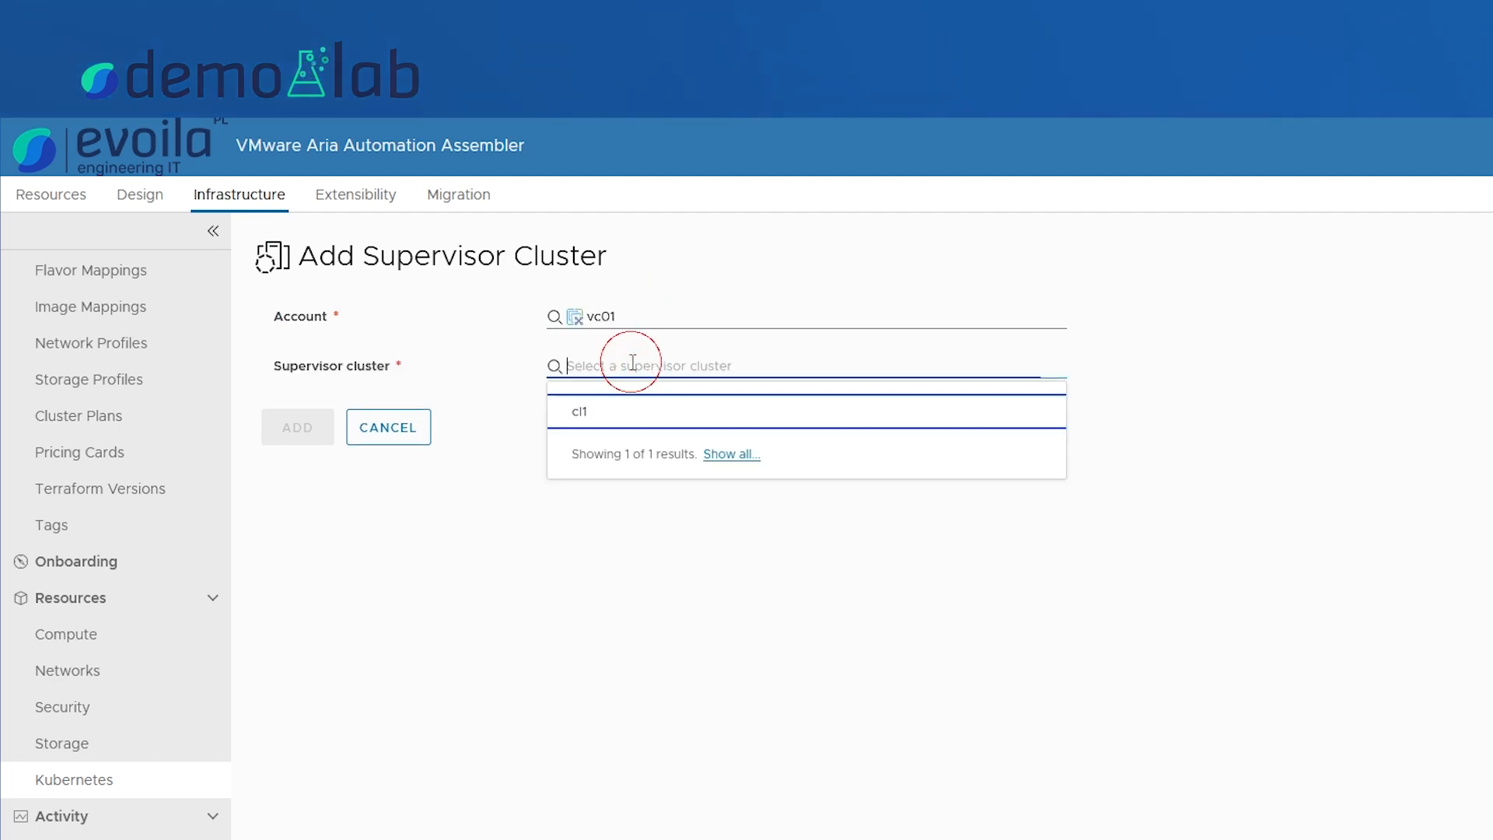
pyautogui.click(627, 412)
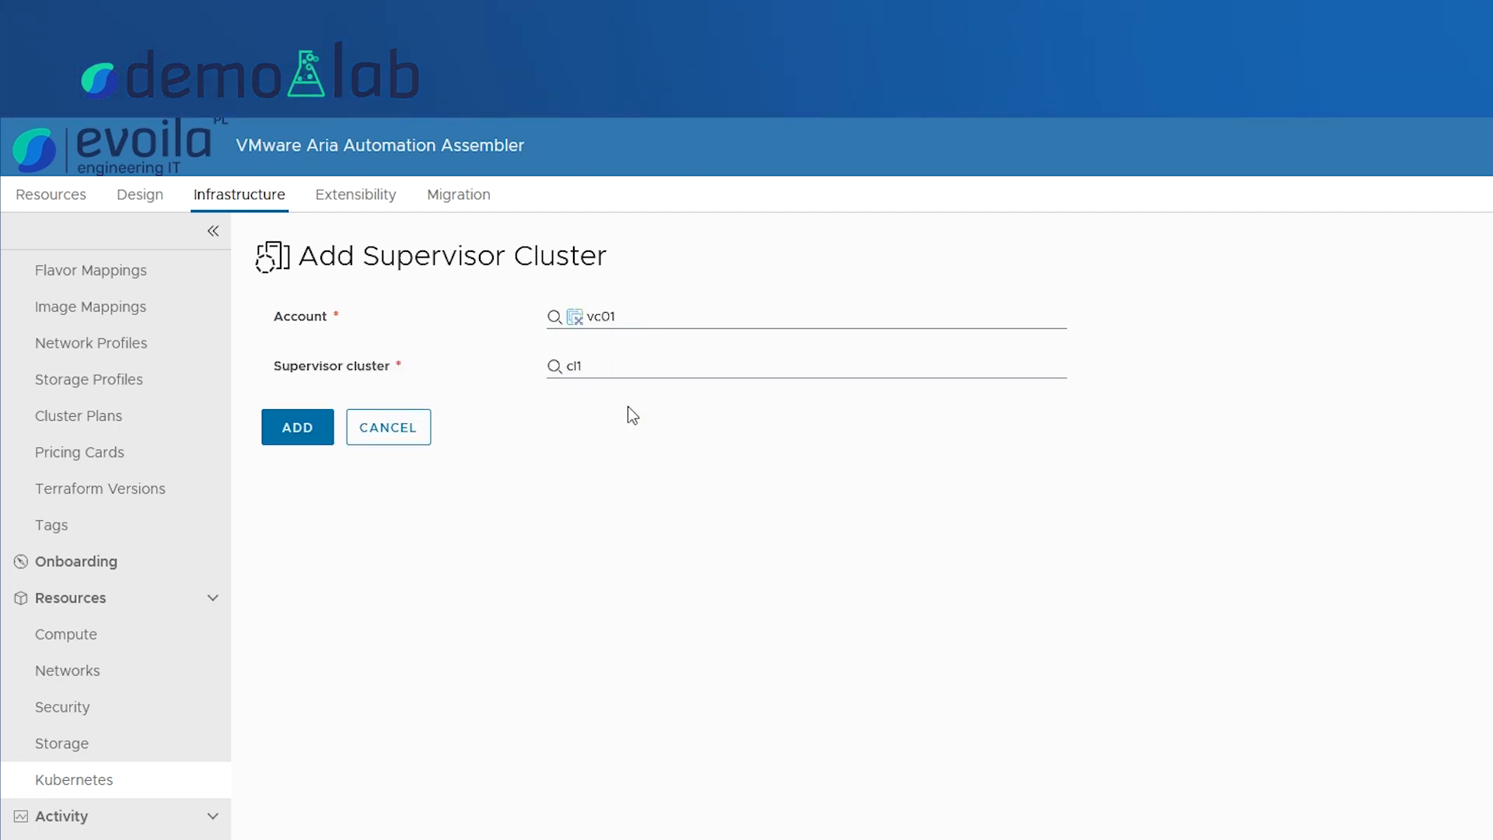
pyautogui.click(300, 435)
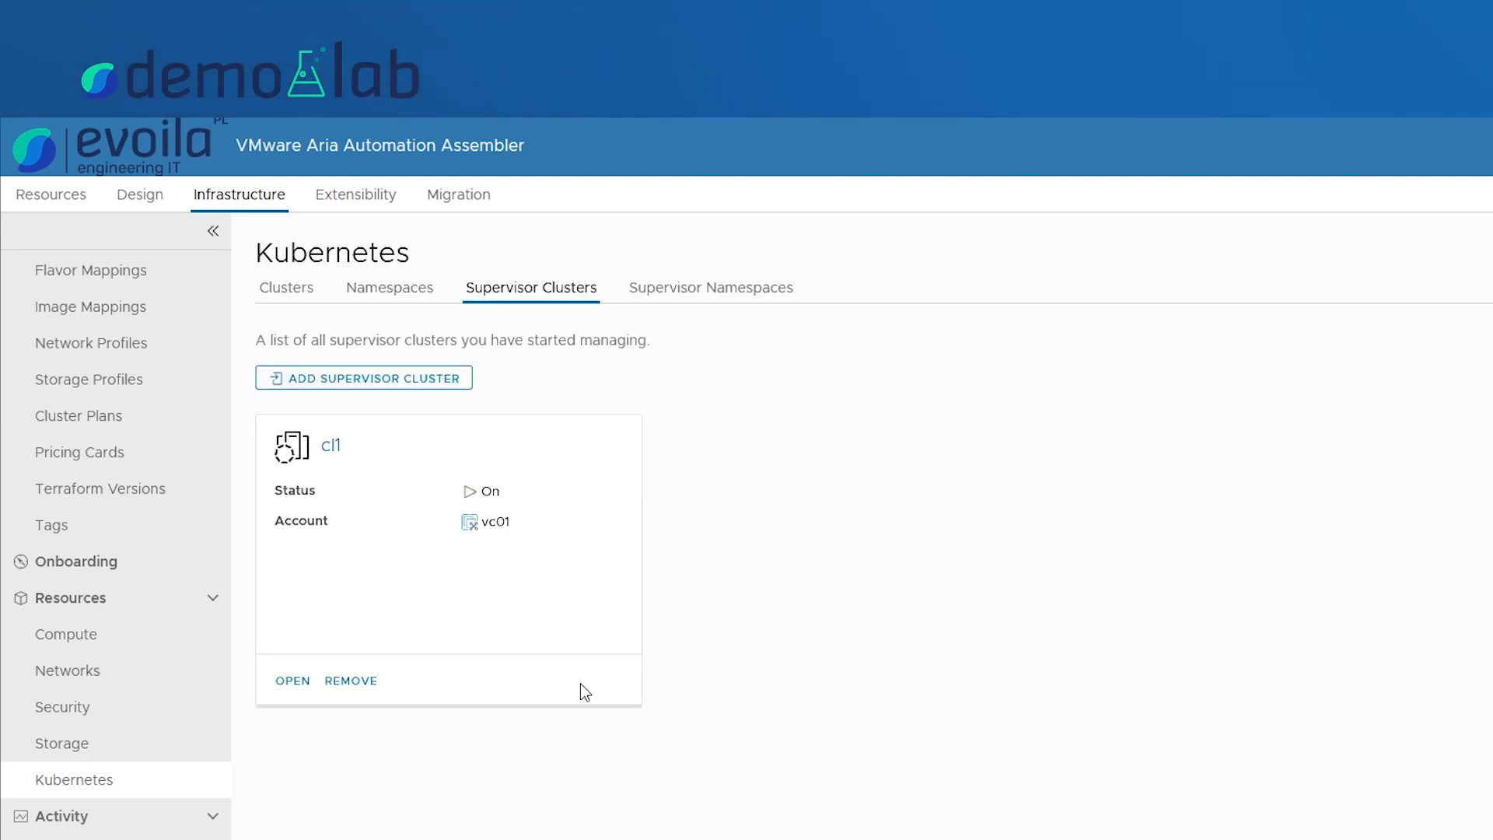
# Start a new Kubernetes zone for account vc01 and name it cl1-vc01-kubernetes.
pyautogui.click(171, 821)
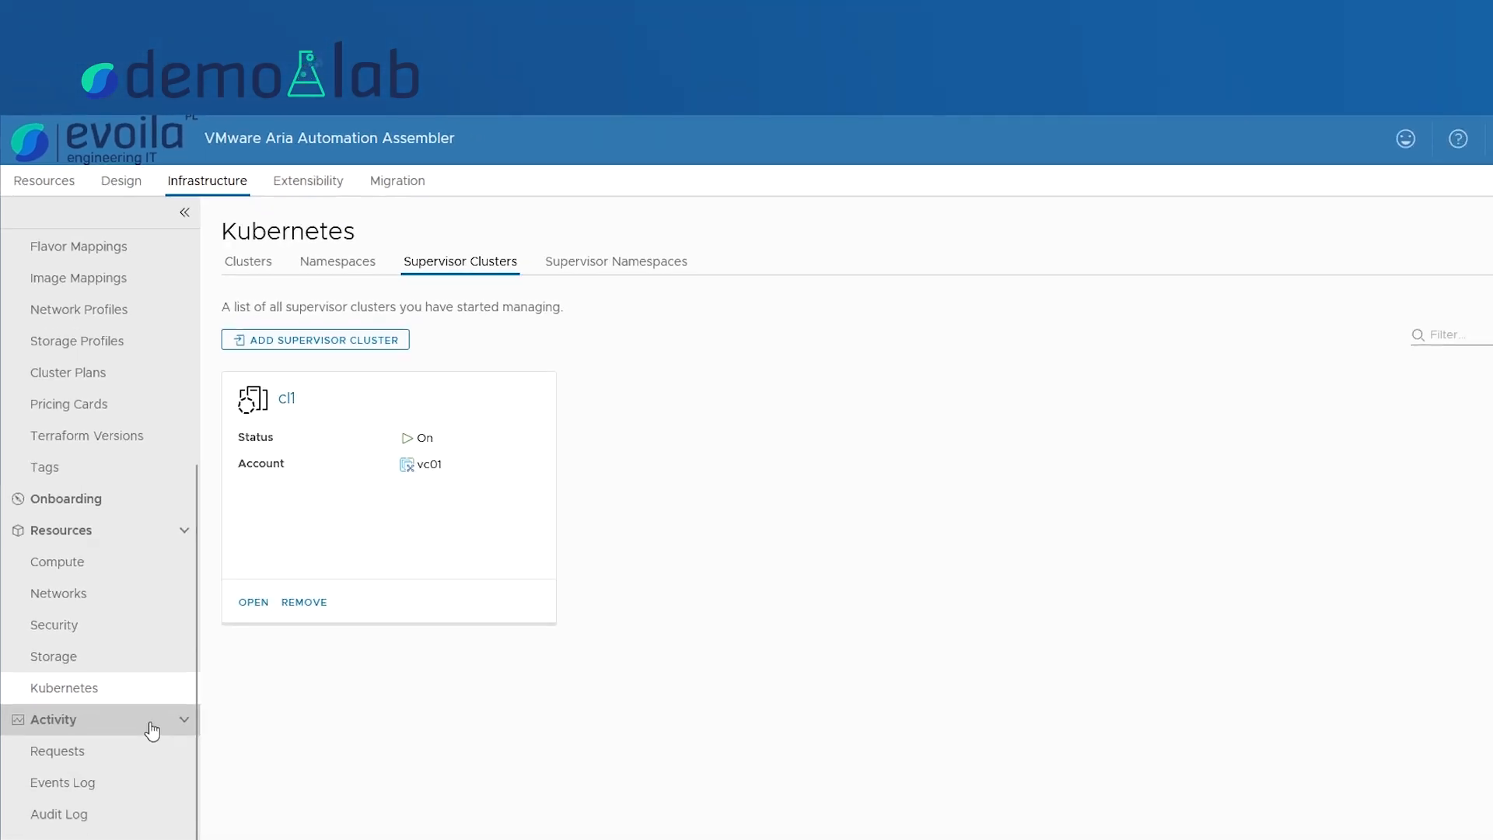
pyautogui.scroll(3, 150, 751)
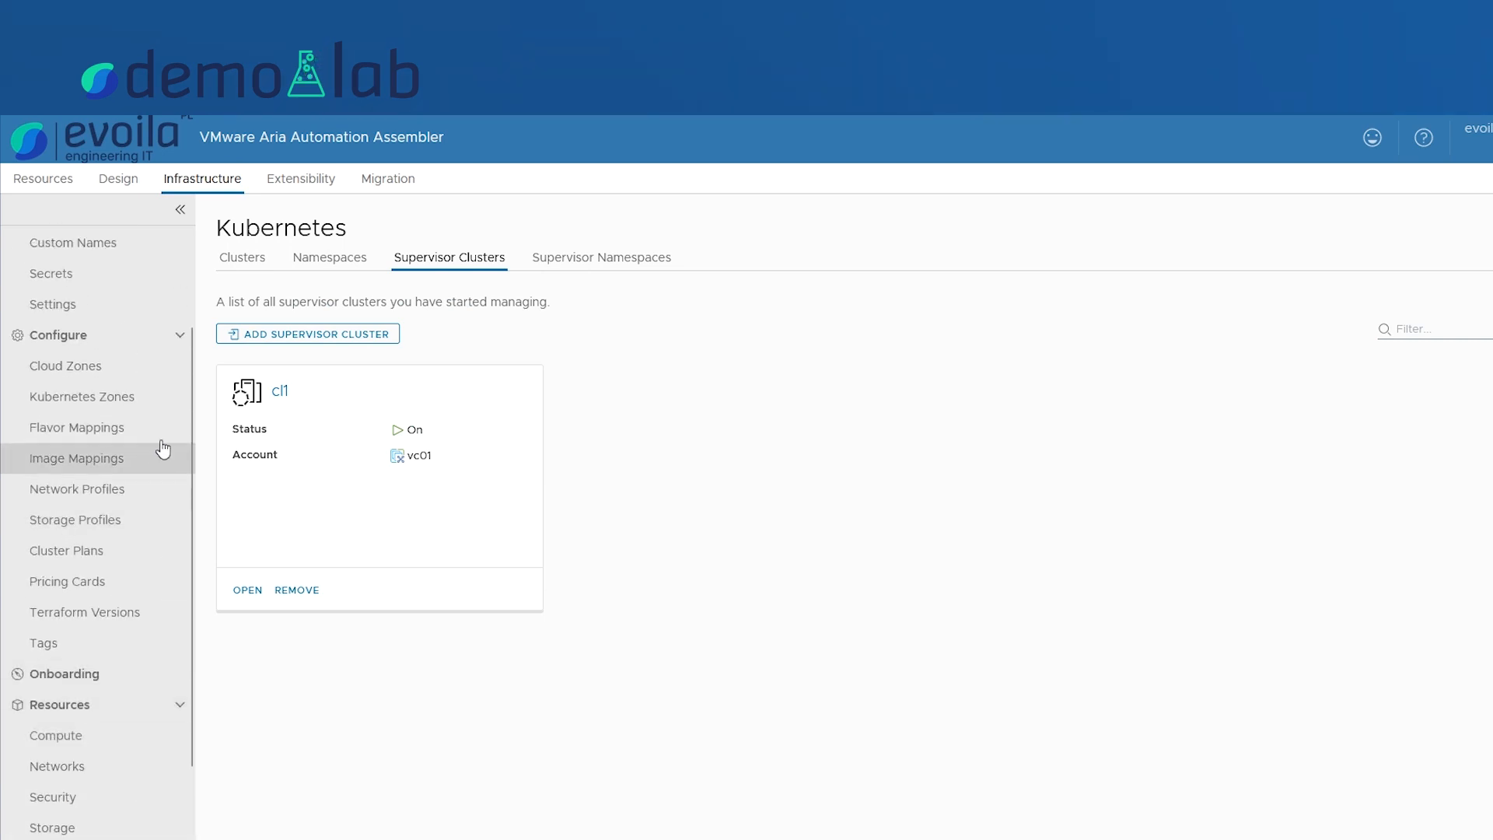
pyautogui.click(140, 399)
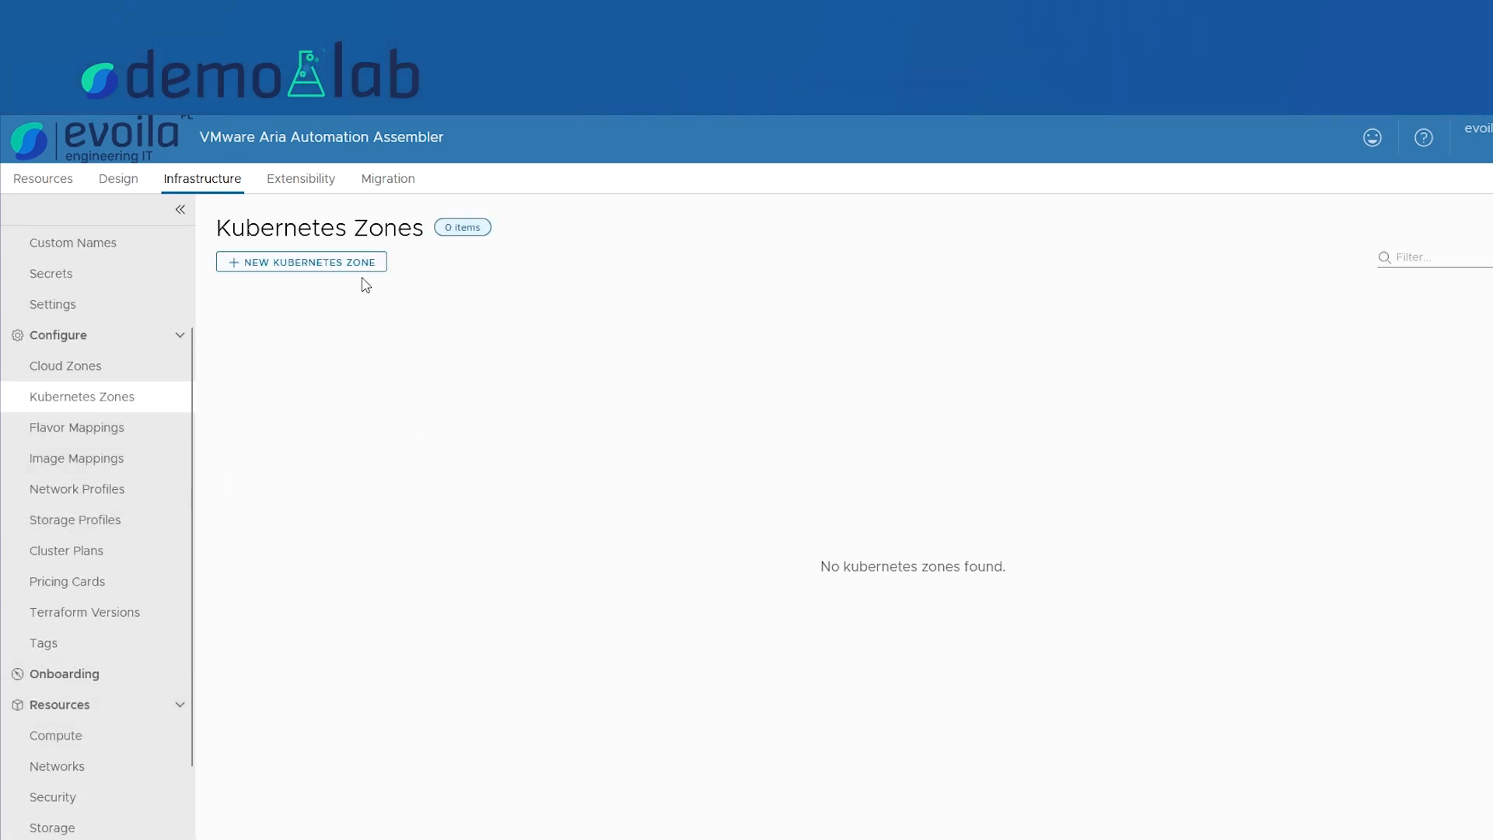
pyautogui.click(344, 262)
pyautogui.click(558, 355)
pyautogui.click(535, 391)
pyautogui.click(535, 392)
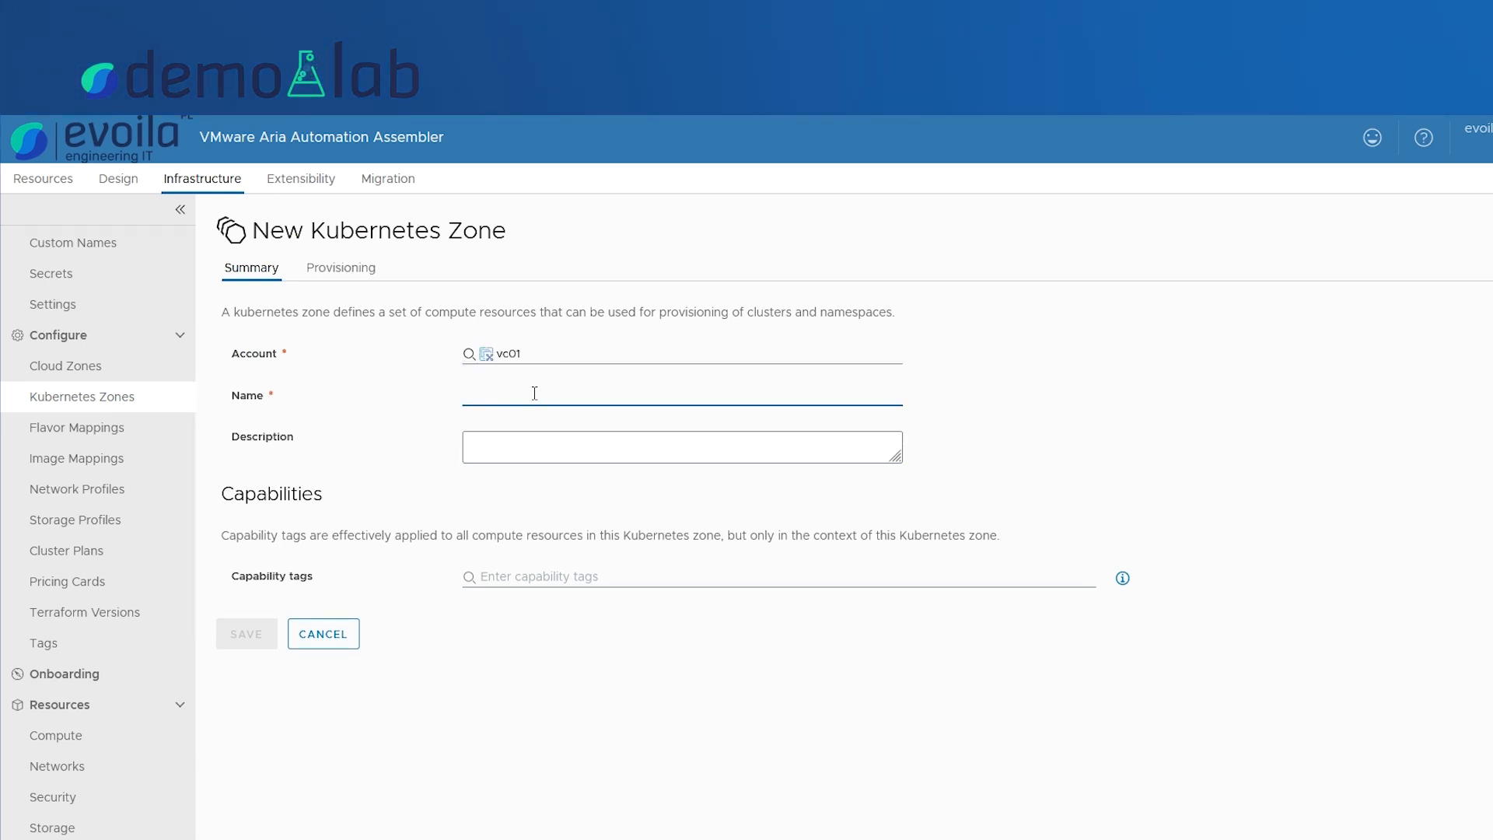
pyautogui.write('cl1-vc01-kubernetes')
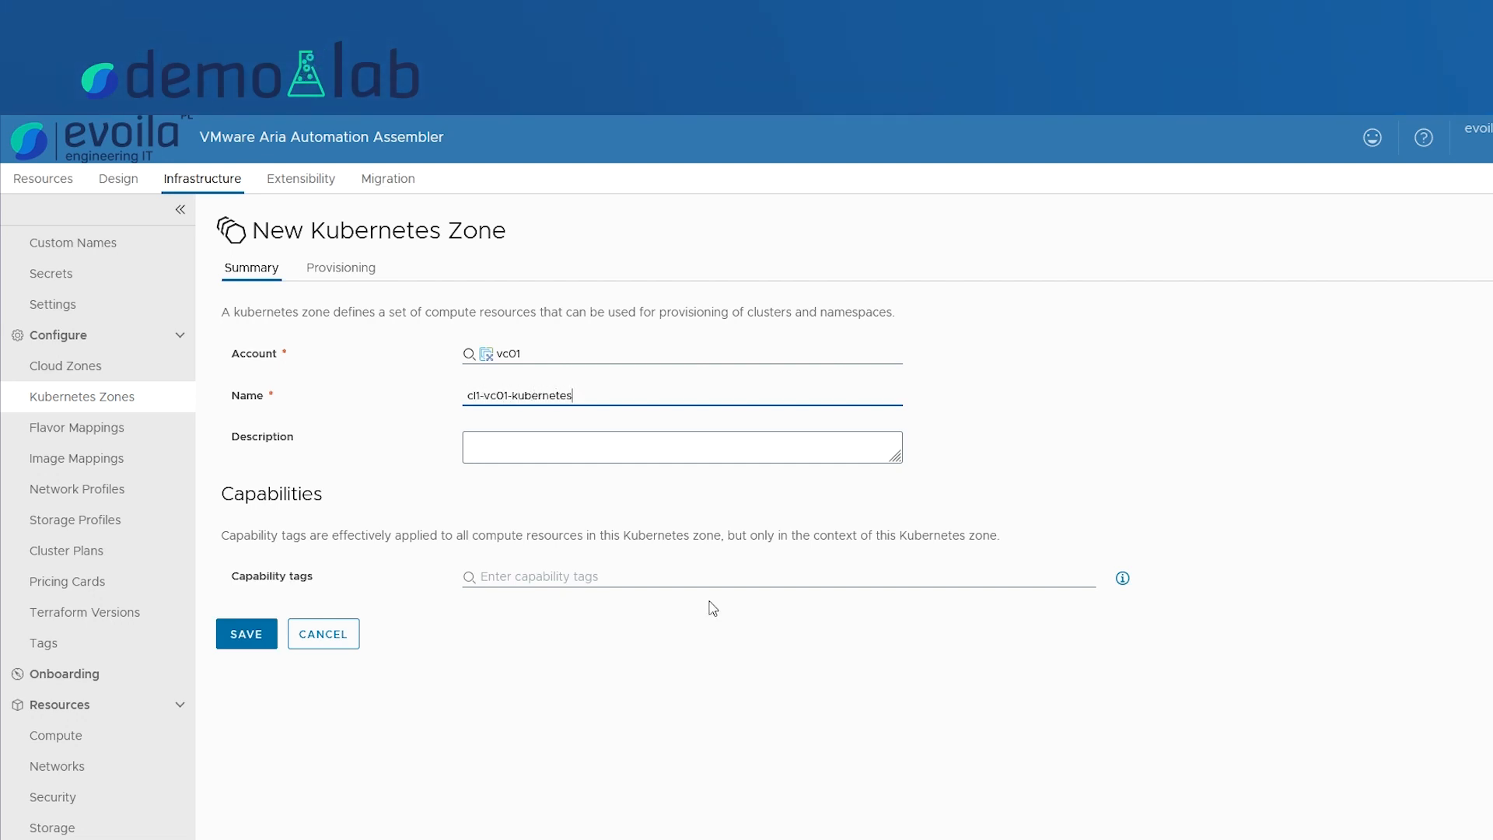
# Add the supervisor cluster cl1 as a compute for the new zone's provisioning and save the zone.
pyautogui.click(336, 265)
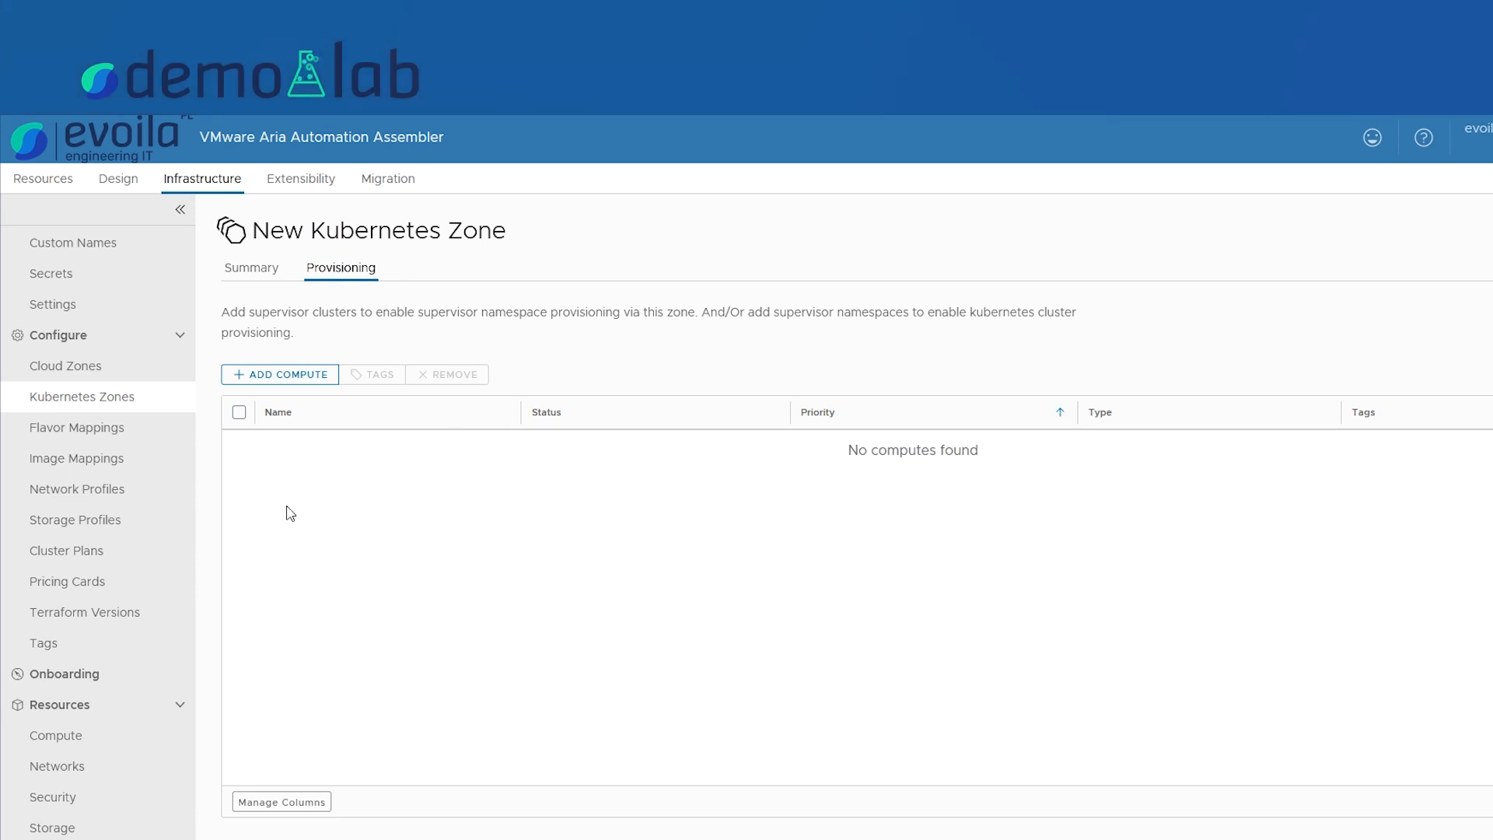
pyautogui.click(302, 378)
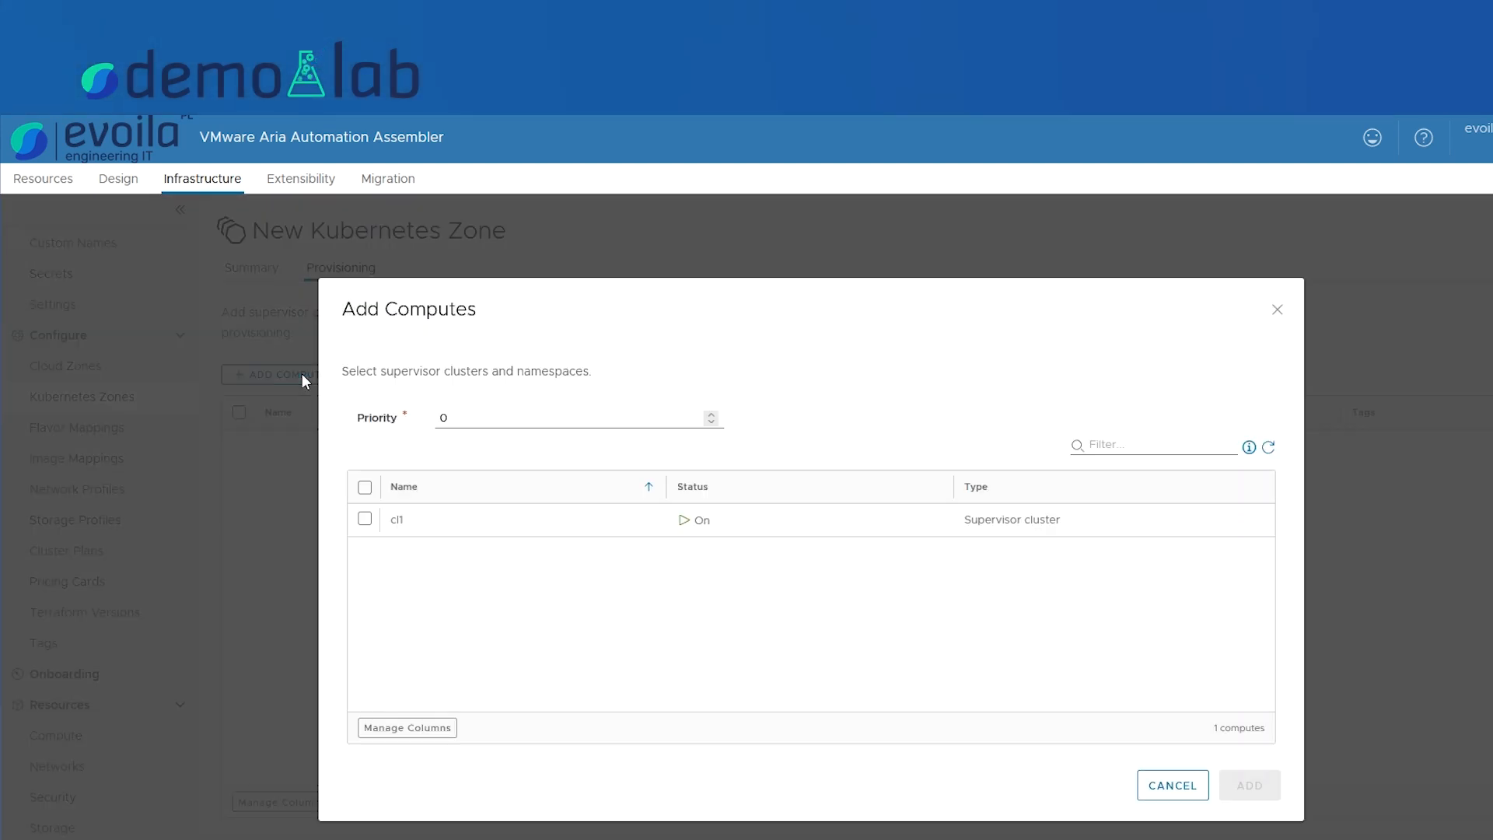
pyautogui.click(368, 523)
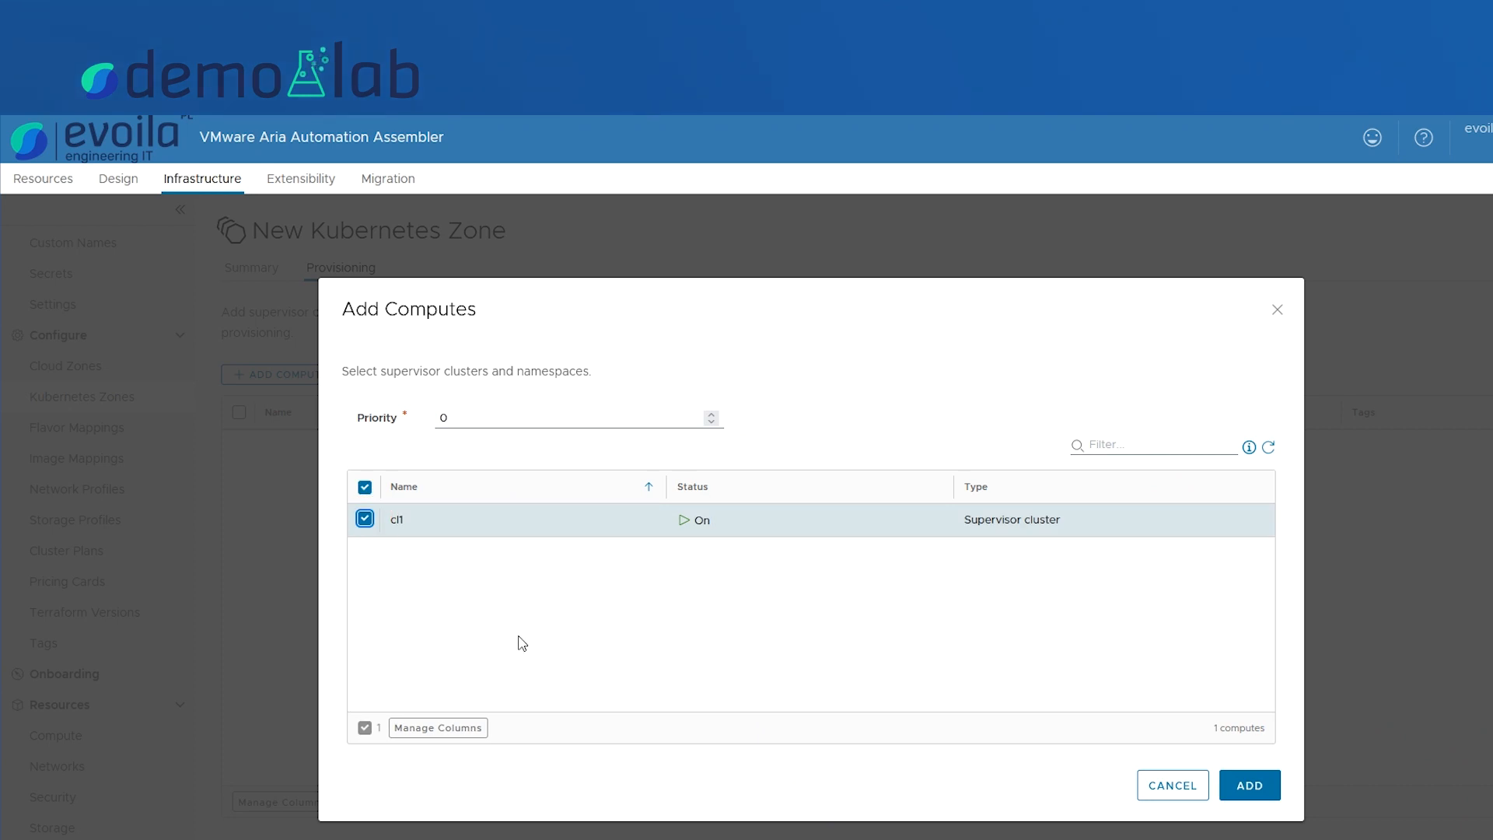
pyautogui.click(1249, 787)
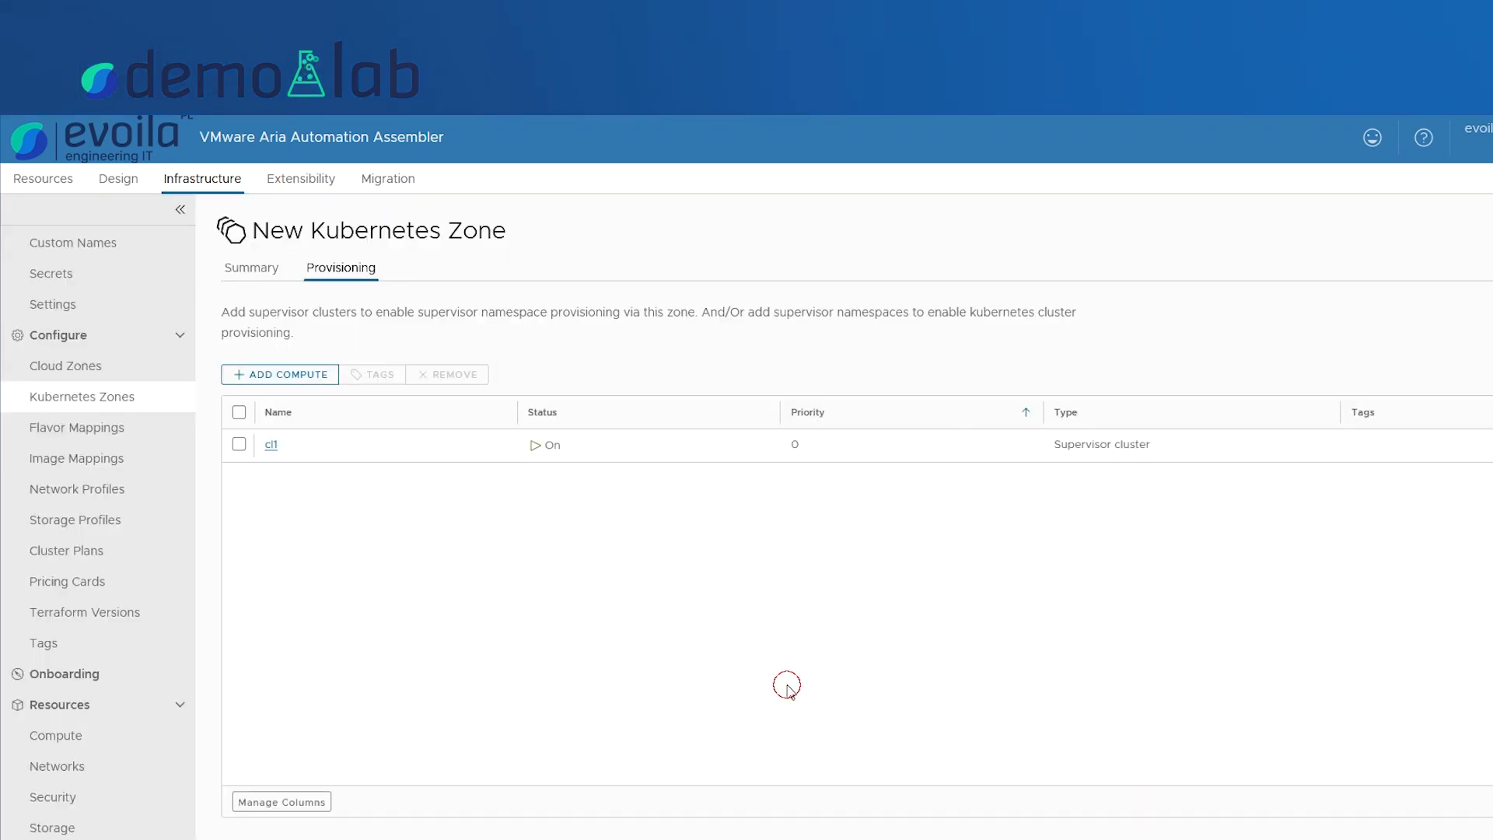
pyautogui.click(226, 801)
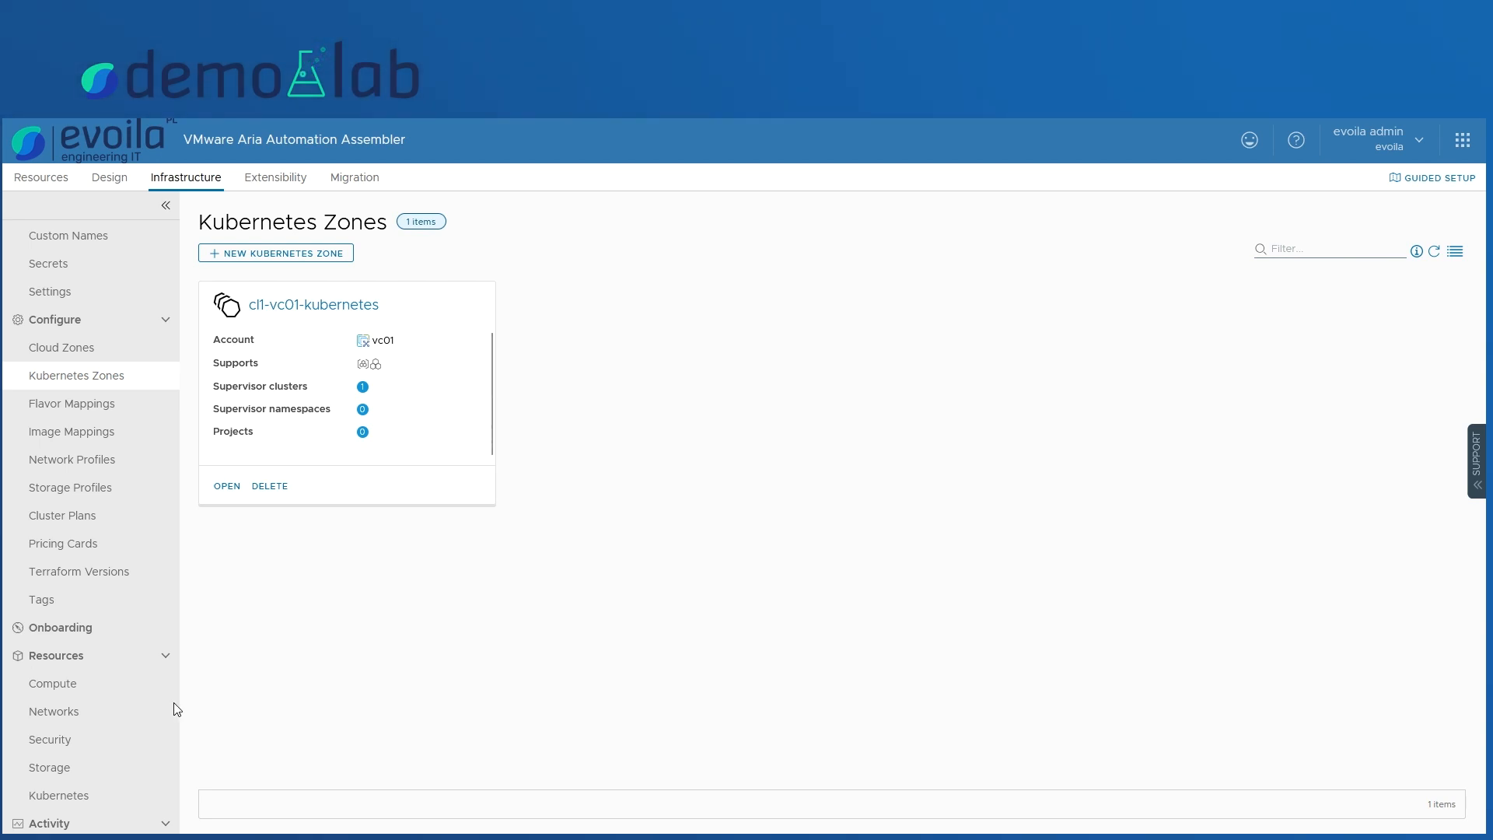
# Start a new project in the infrastructure administration and name it tanzu-namespaces.
pyautogui.scroll(3, 115, 611)
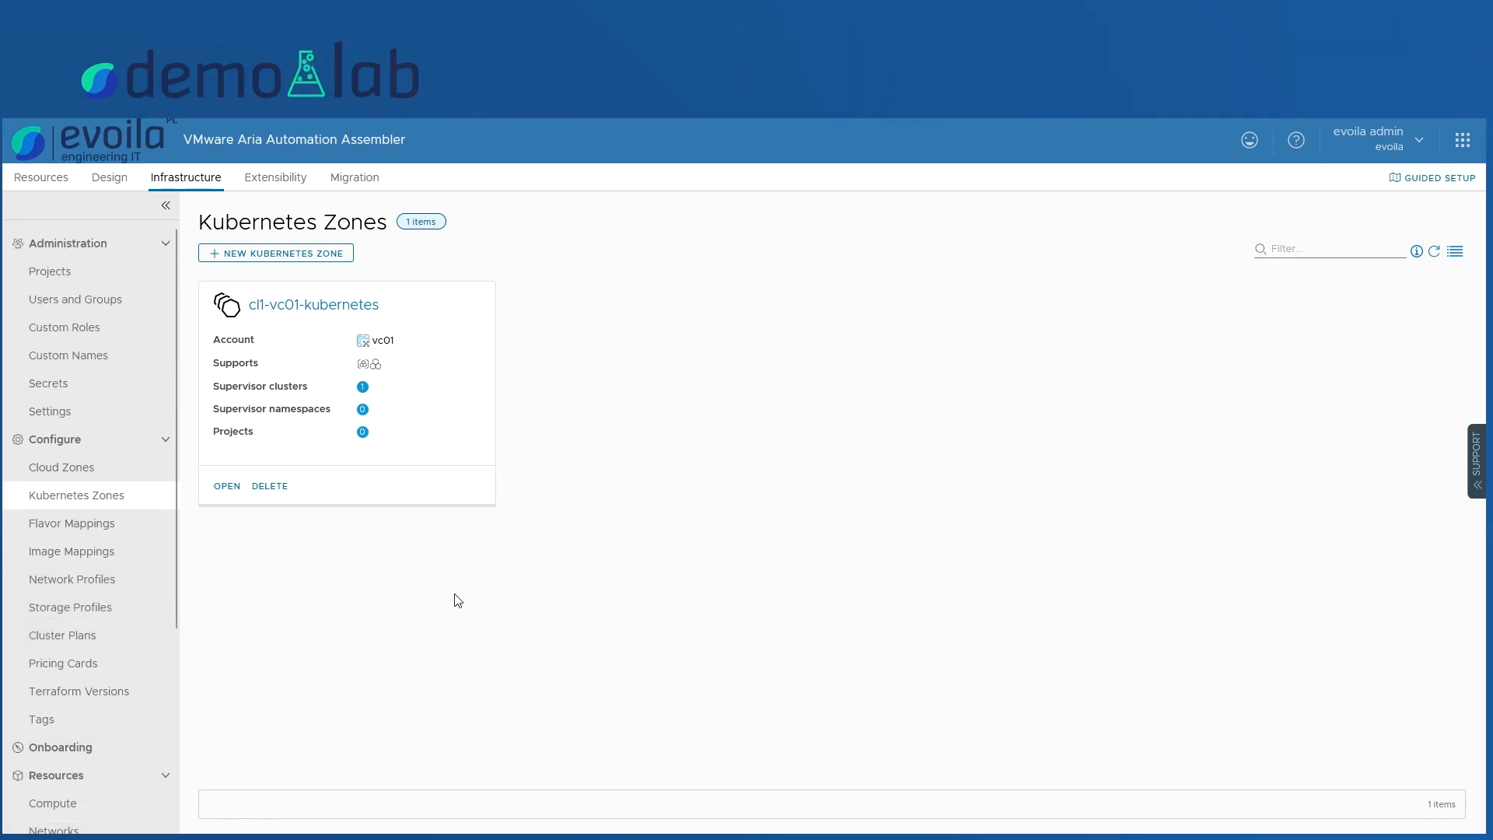
pyautogui.click(101, 284)
pyautogui.click(268, 254)
pyautogui.click(489, 285)
pyautogui.write('tanzu-namespaces')
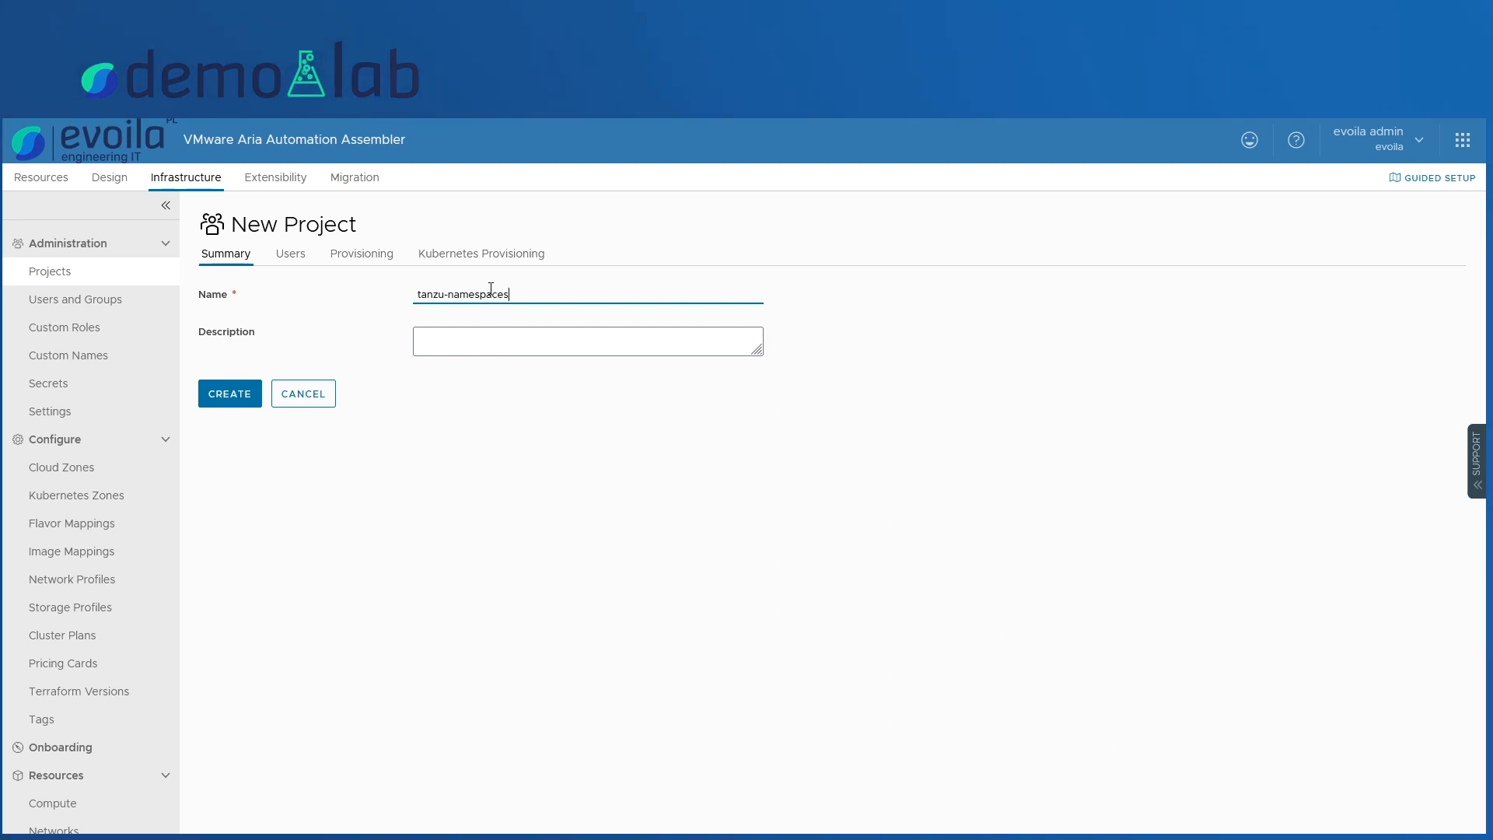
# Assign the Kubernetes zone cl1-vc01-kubernetes to the new project's Kubernetes provisioning and create the project.
pyautogui.click(534, 263)
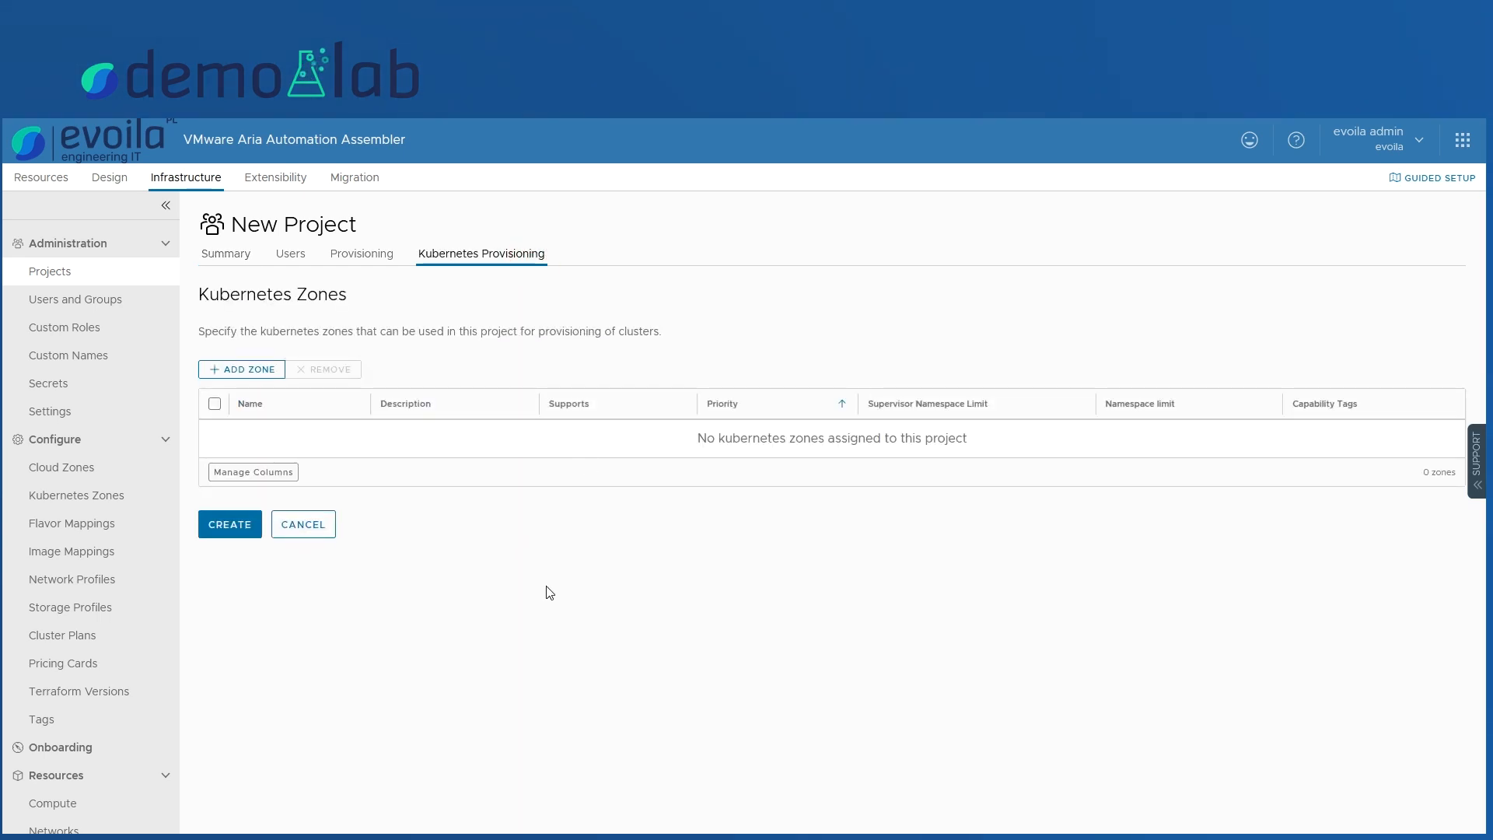
pyautogui.click(244, 370)
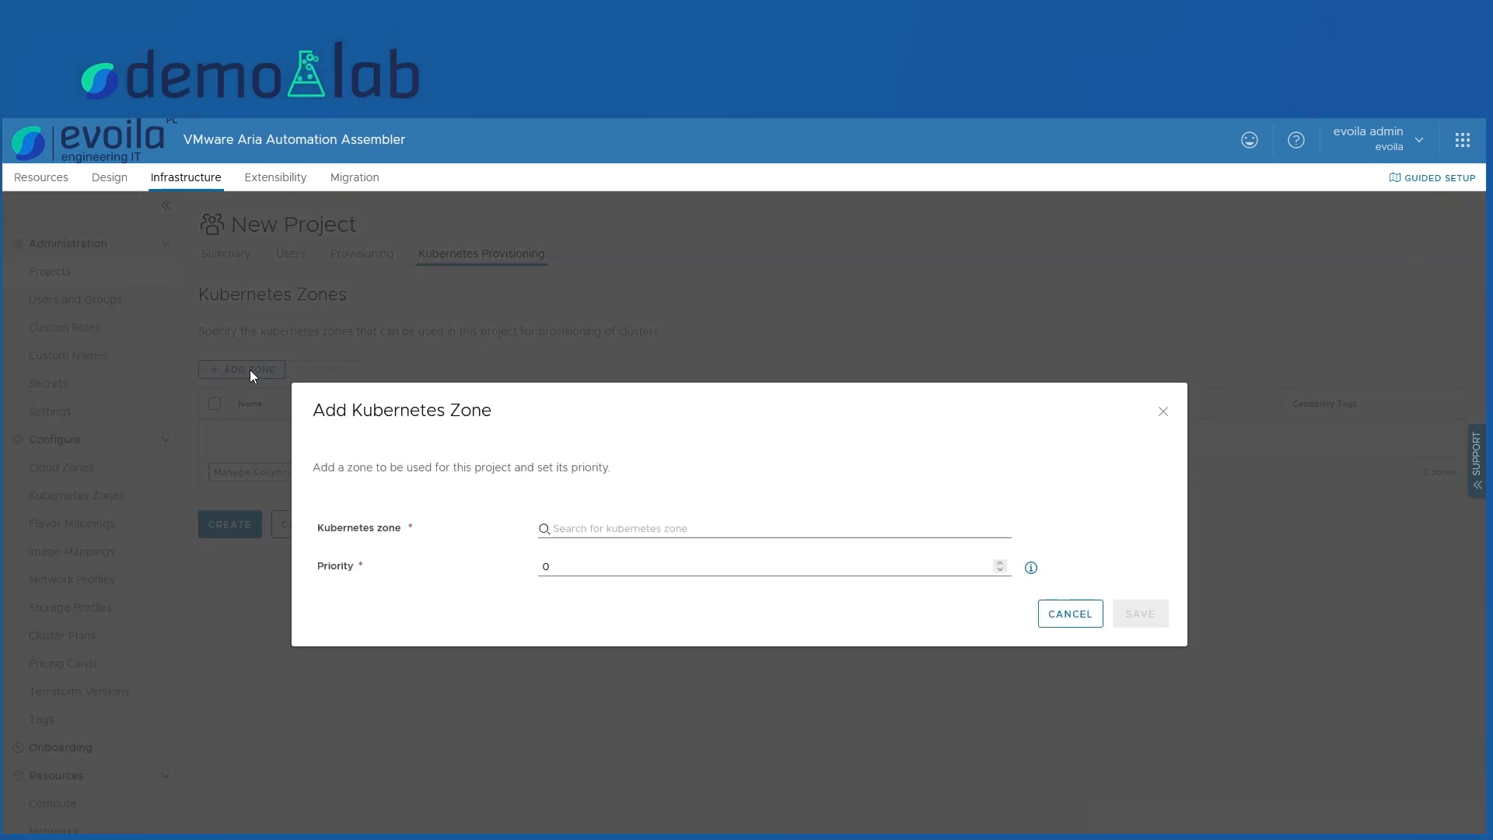
pyautogui.click(696, 528)
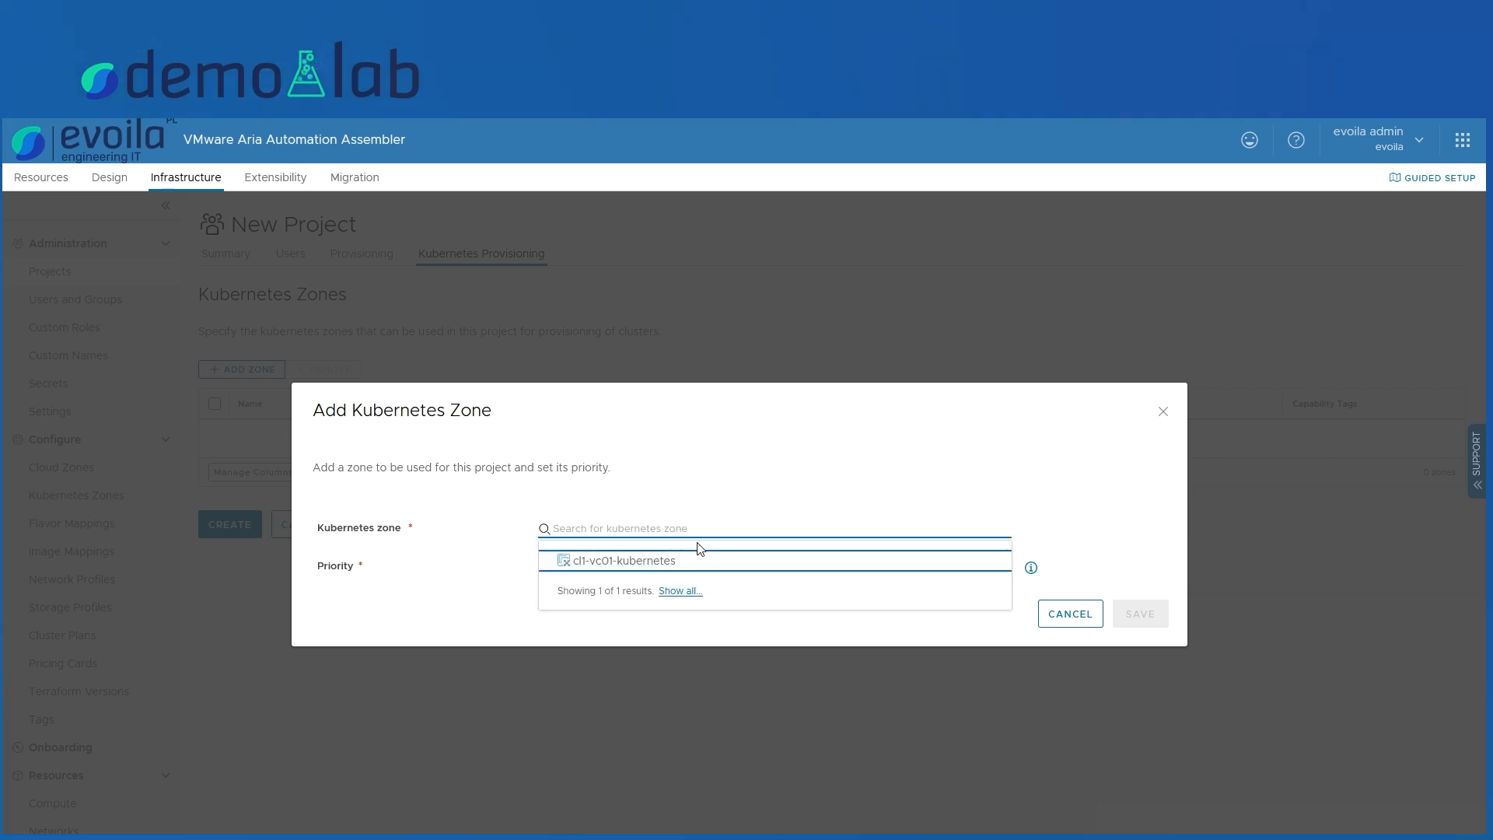
pyautogui.click(697, 573)
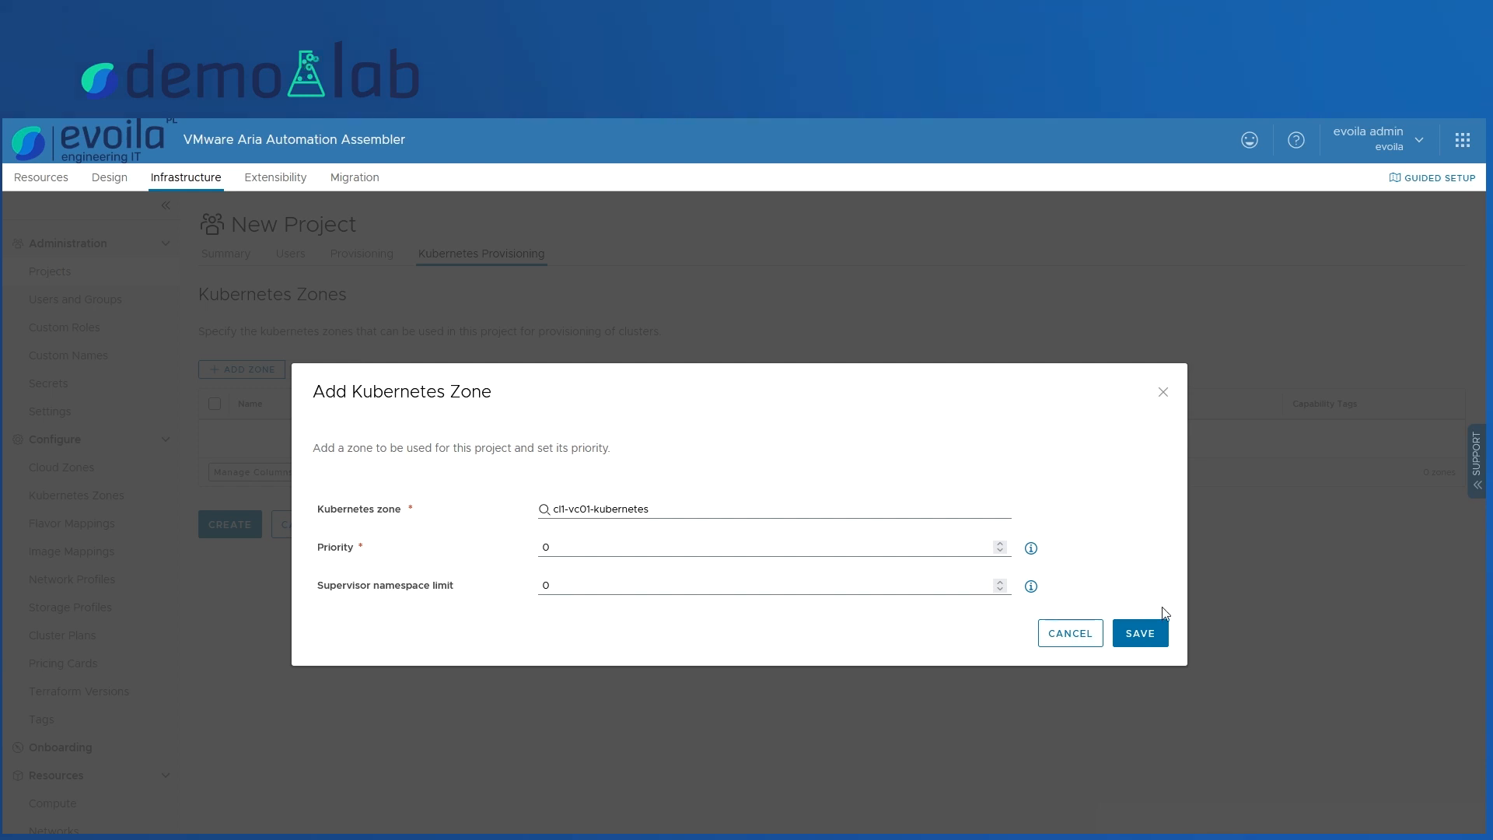
pyautogui.click(1152, 634)
pyautogui.click(221, 522)
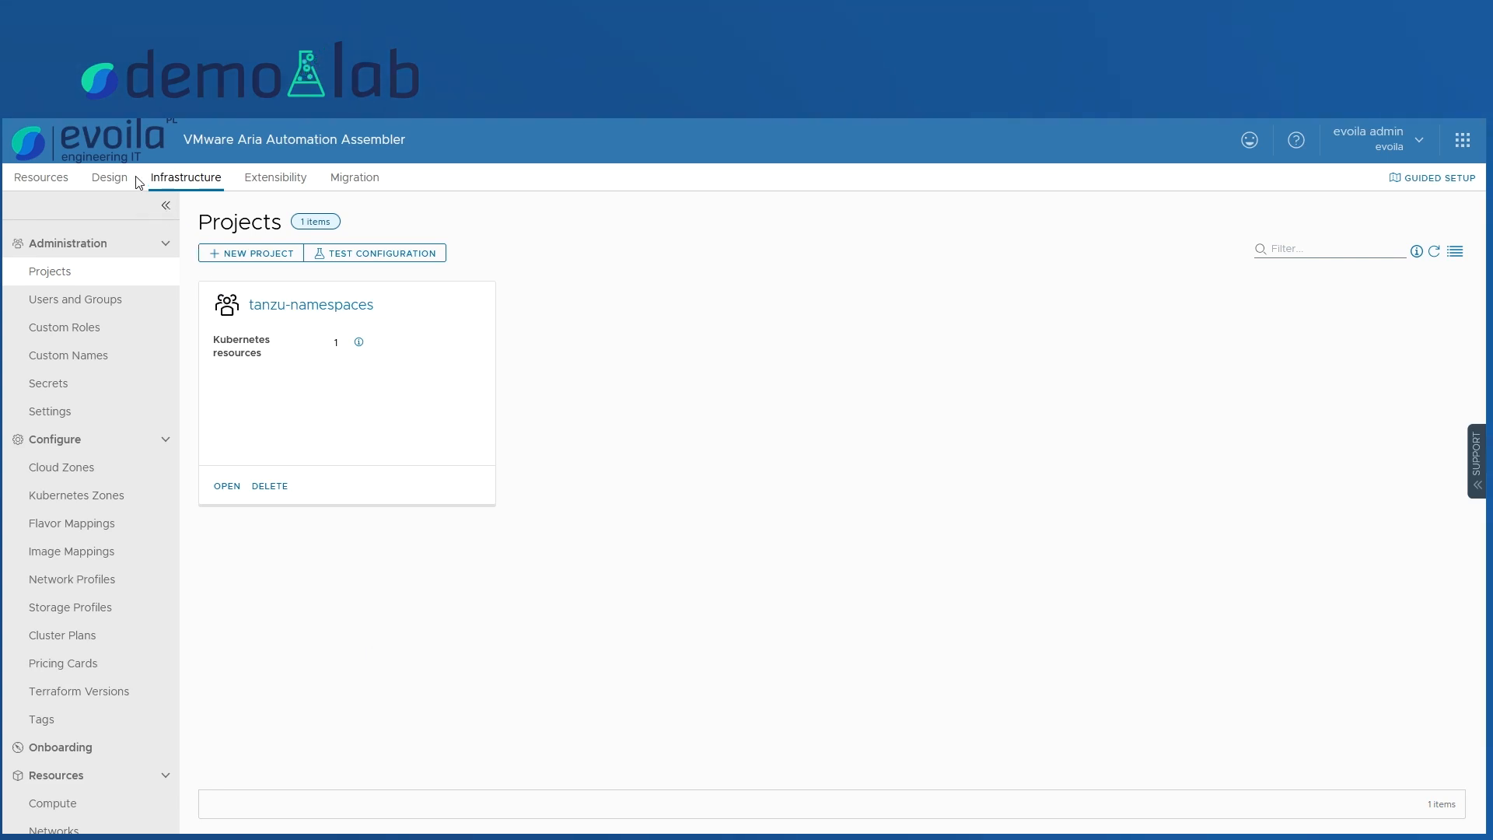
# Create a blank-canvas design template named tkgs-namespace in the project tanzu-namespaces.
pyautogui.click(114, 187)
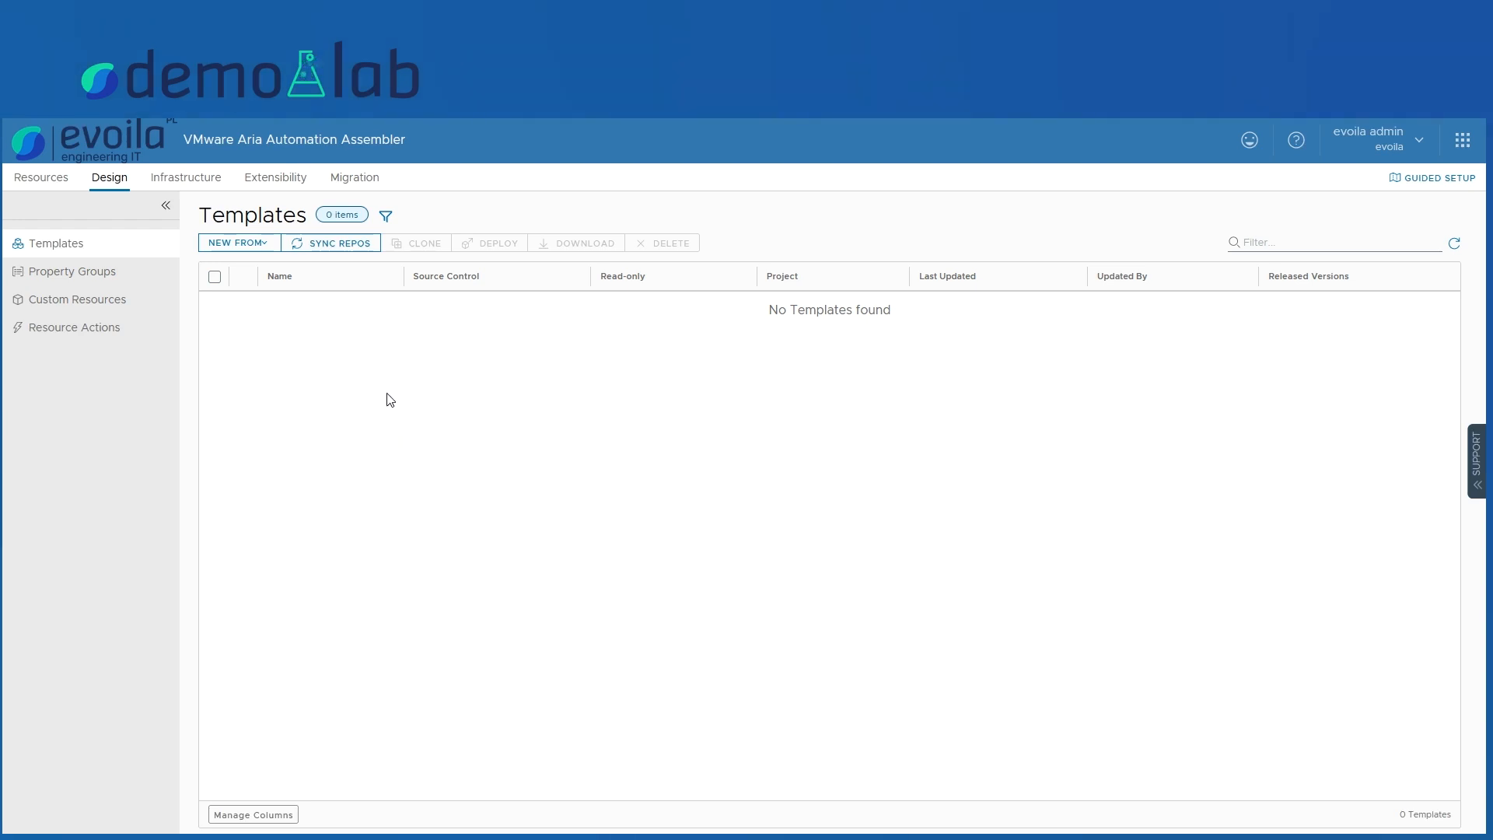
pyautogui.click(268, 244)
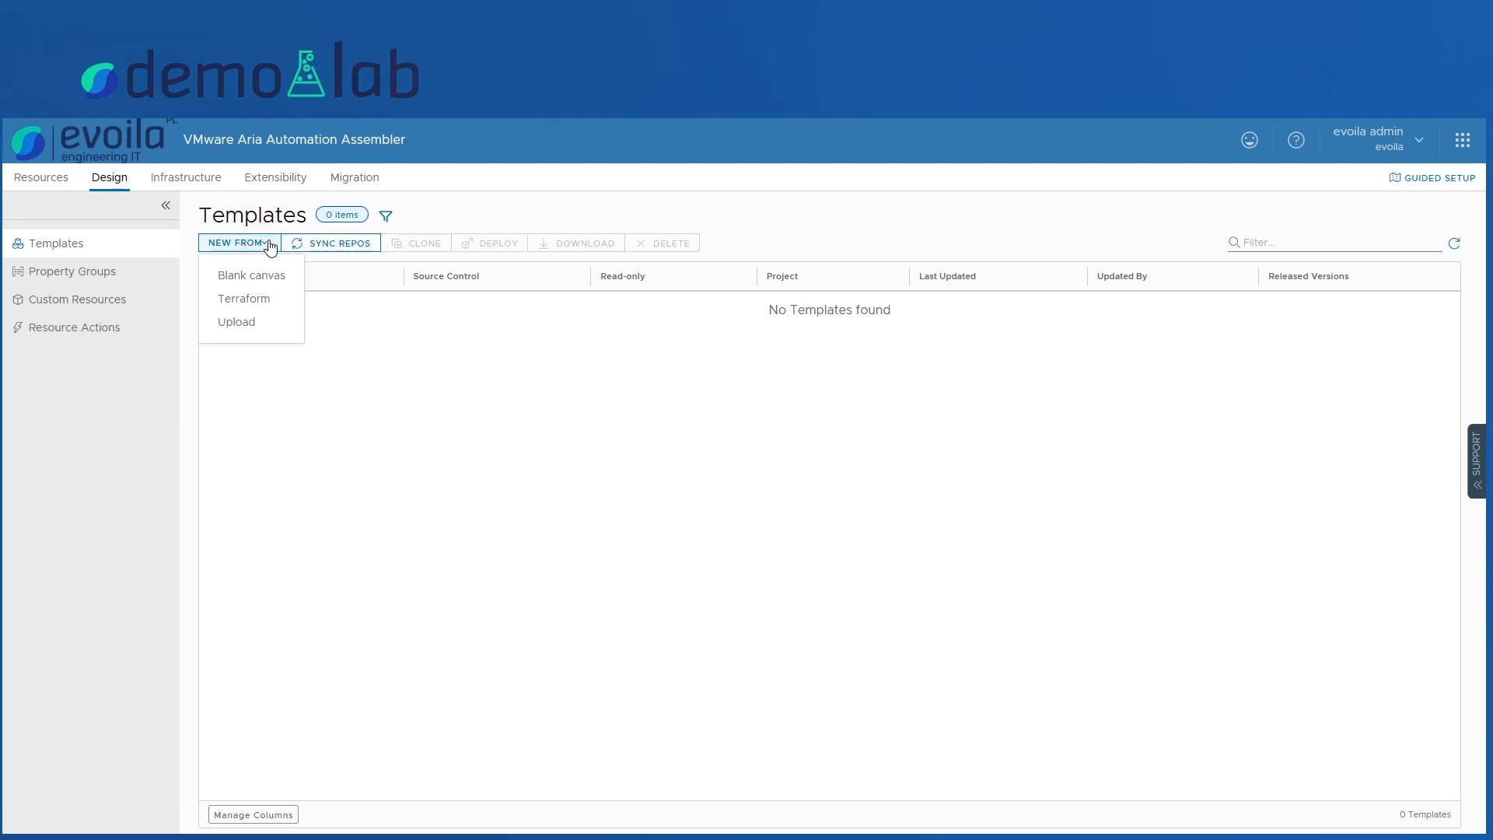
pyautogui.click(283, 279)
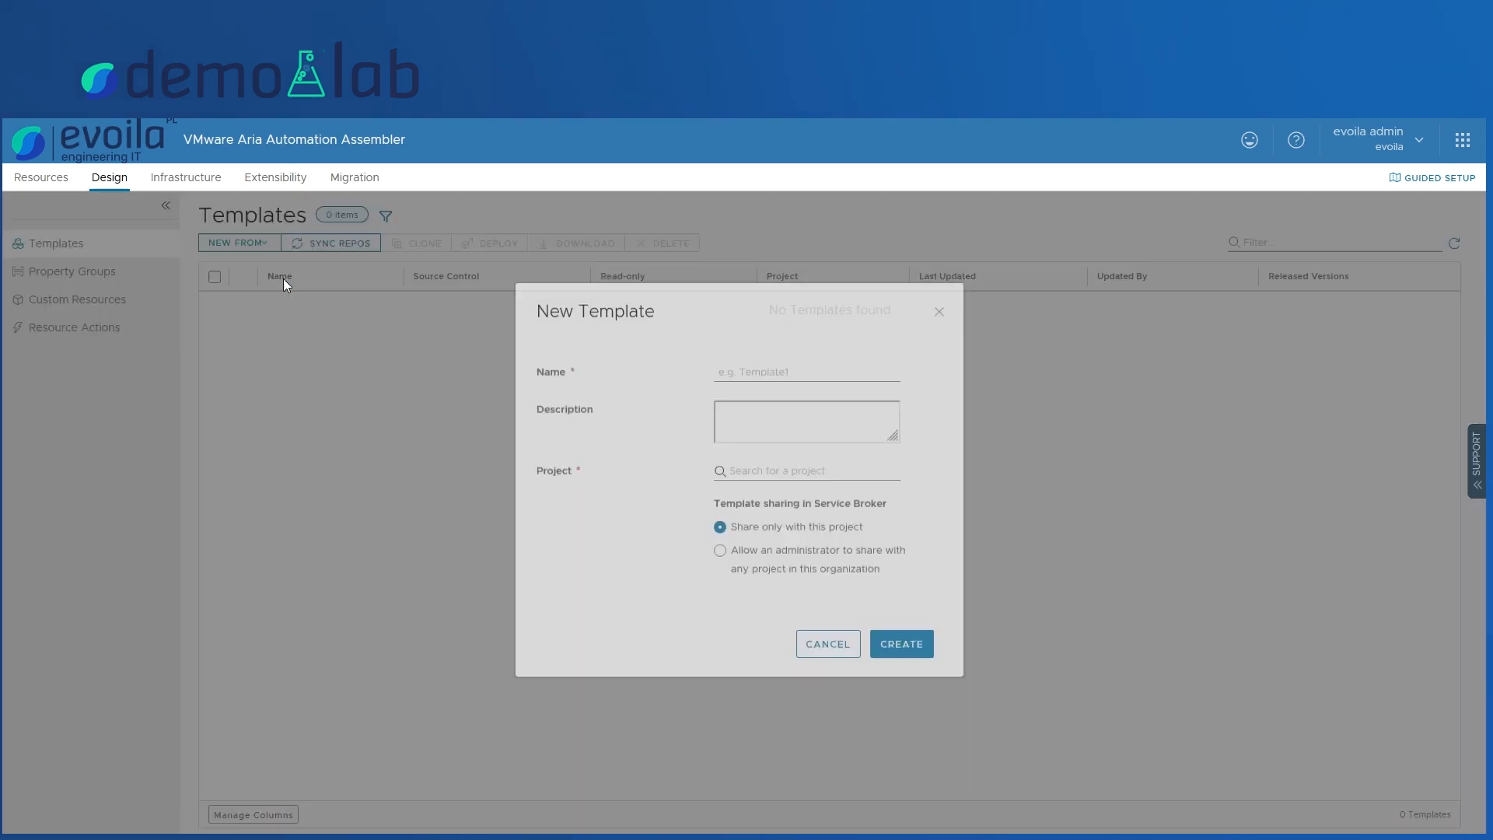
pyautogui.click(837, 404)
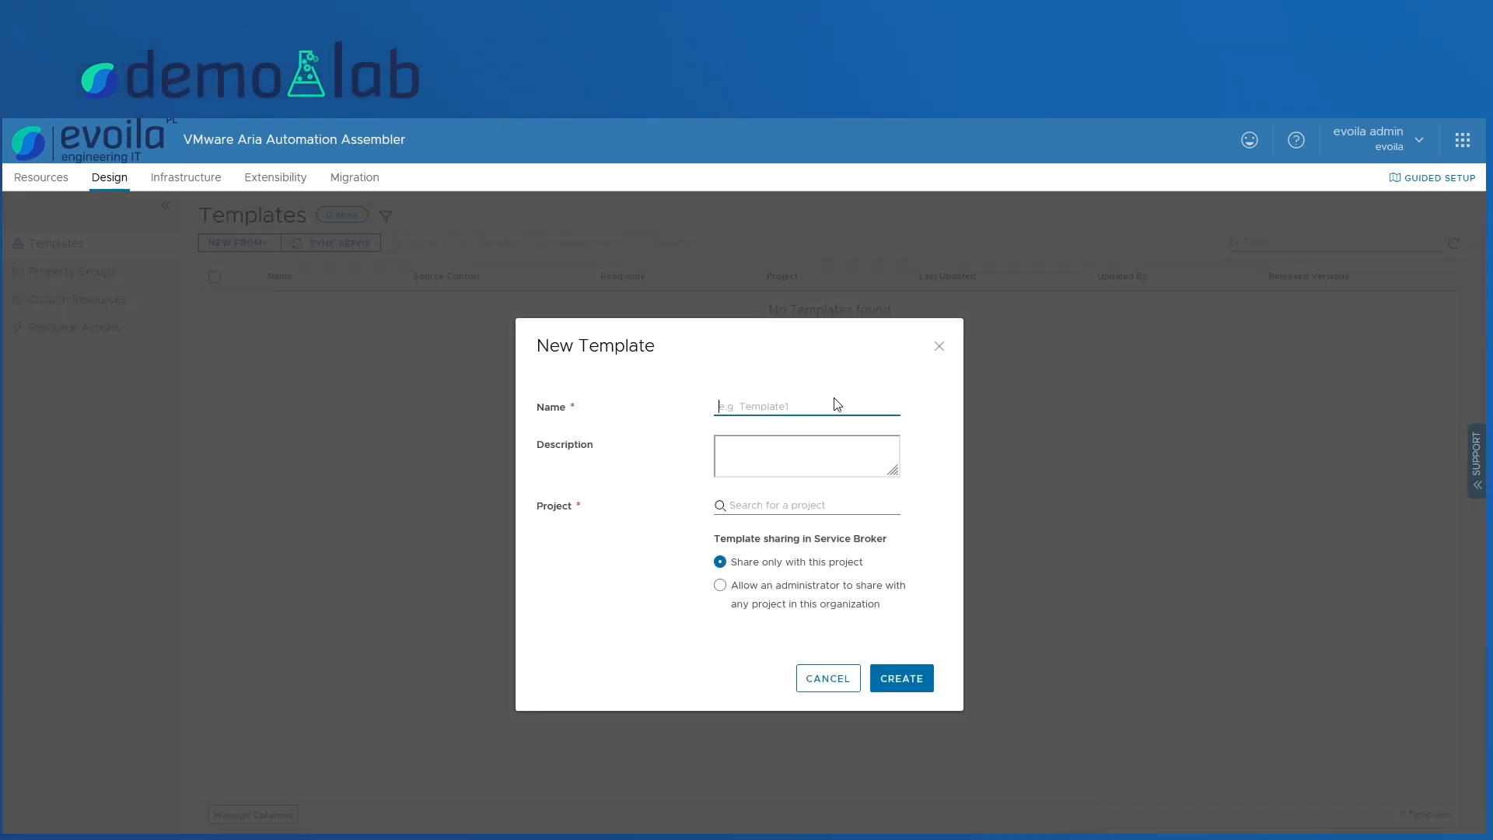
pyautogui.write('nam')
pyautogui.click(809, 425)
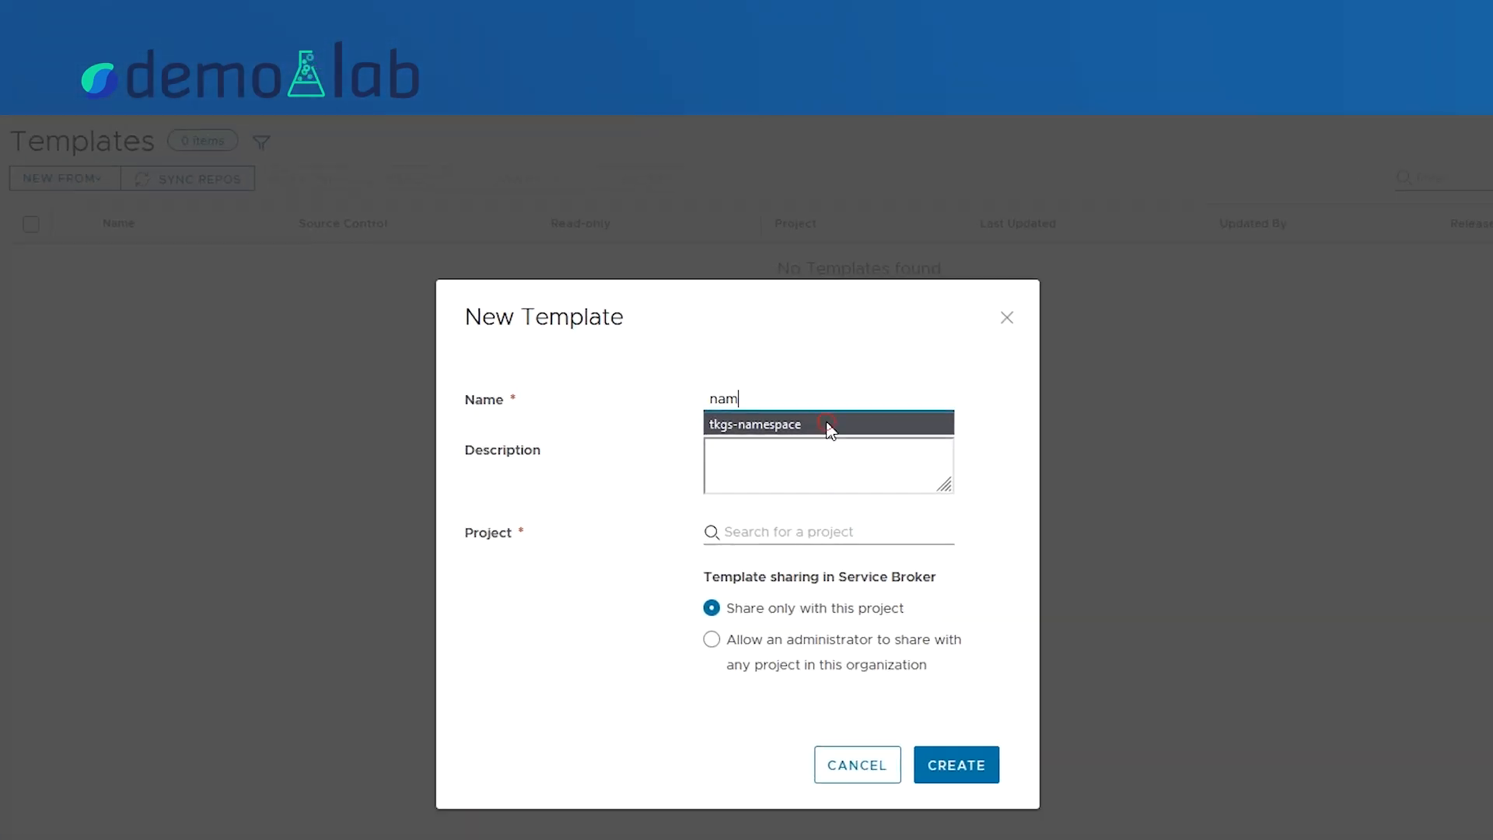
pyautogui.click(805, 542)
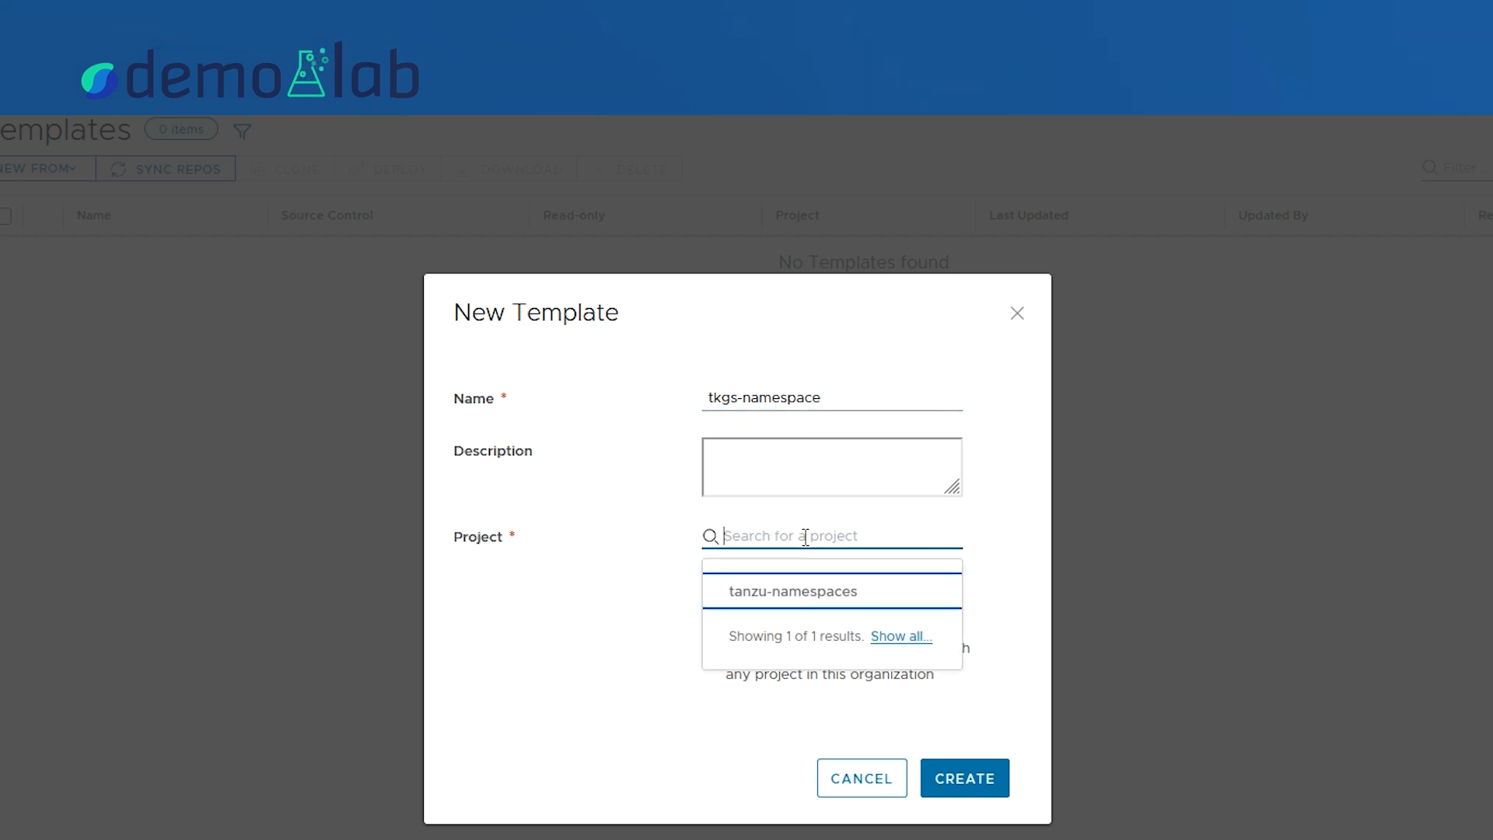
pyautogui.click(860, 591)
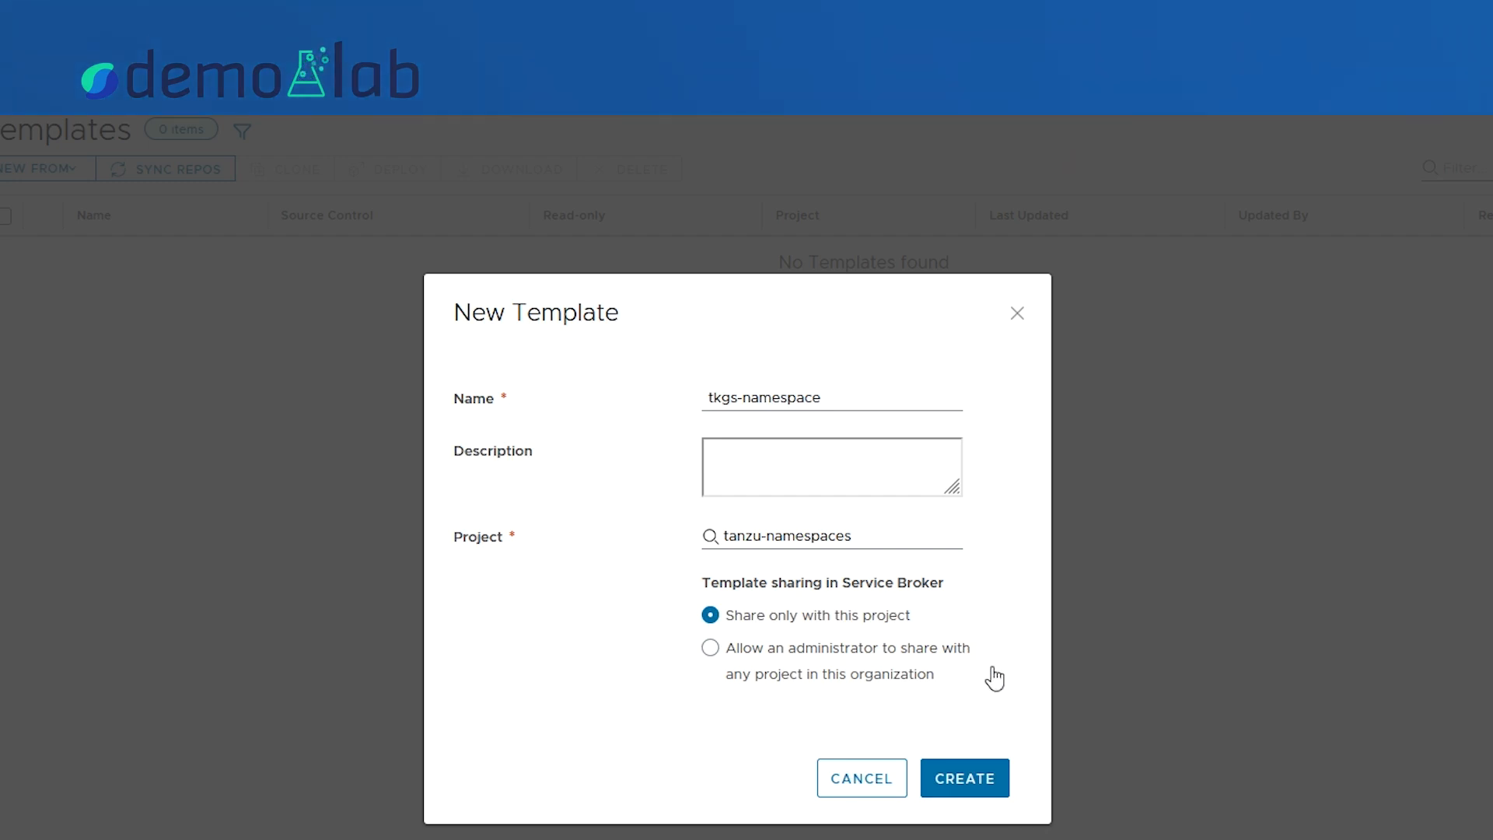
pyautogui.click(965, 778)
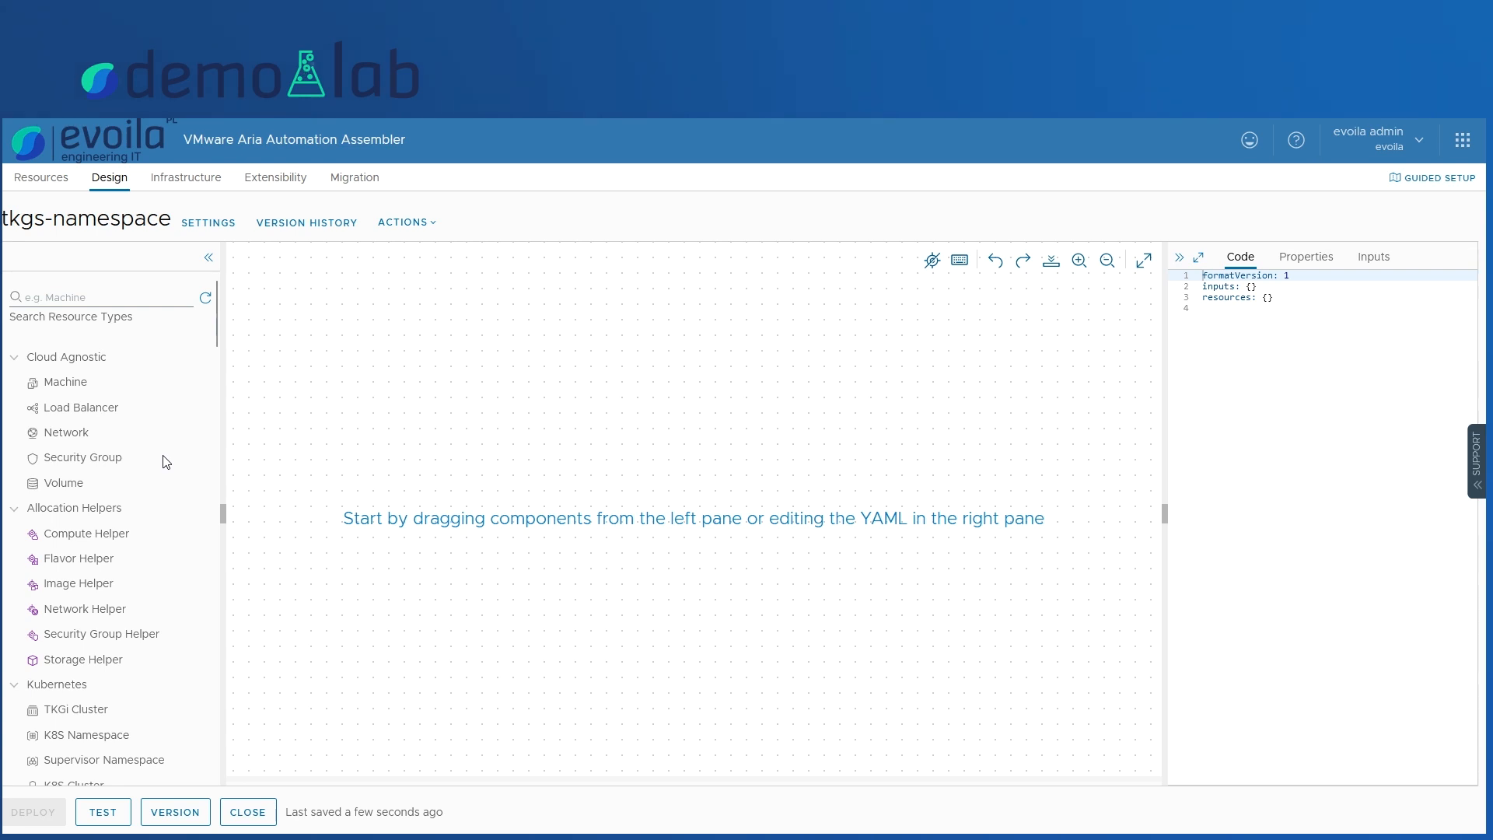
# Place a Supervisor Namespace resource from the Kubernetes group on the template's design canvas.
pyautogui.scroll(-3, 165, 462)
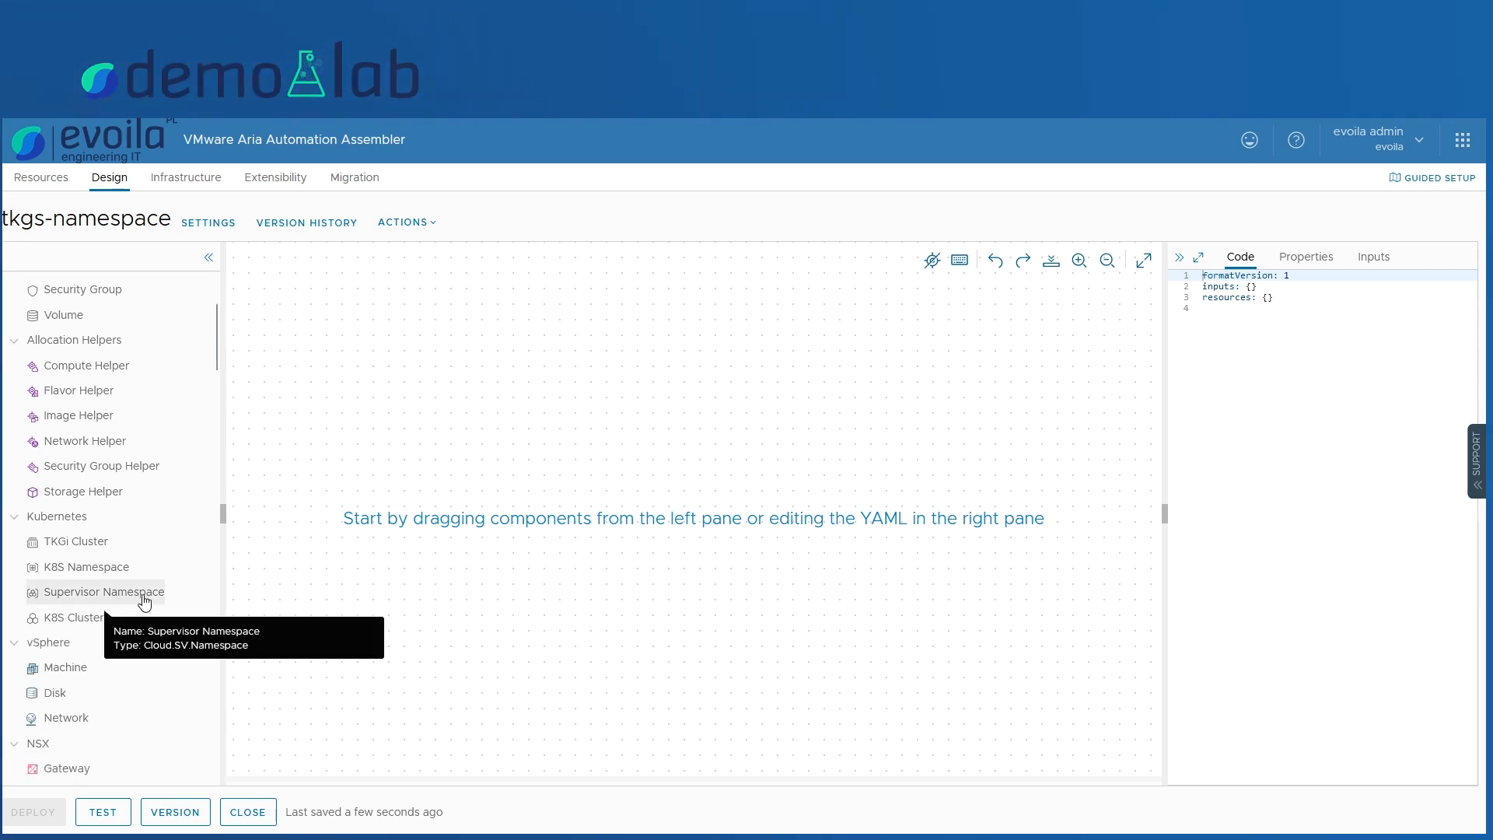
pyautogui.moveTo(145, 601); pyautogui.dragTo(591, 485)
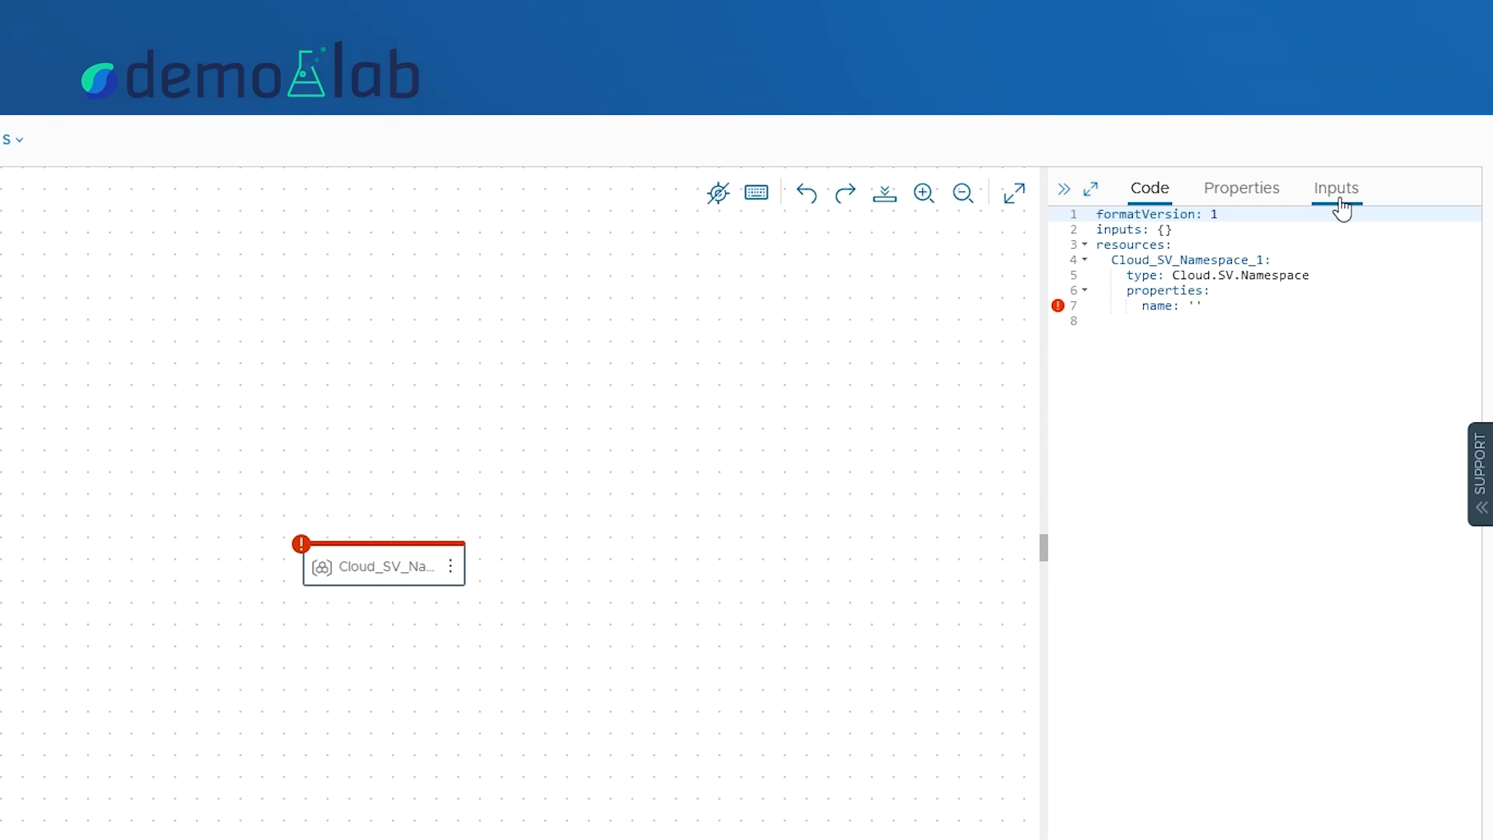
# Create a template input of type string called name.
pyautogui.click(1340, 204)
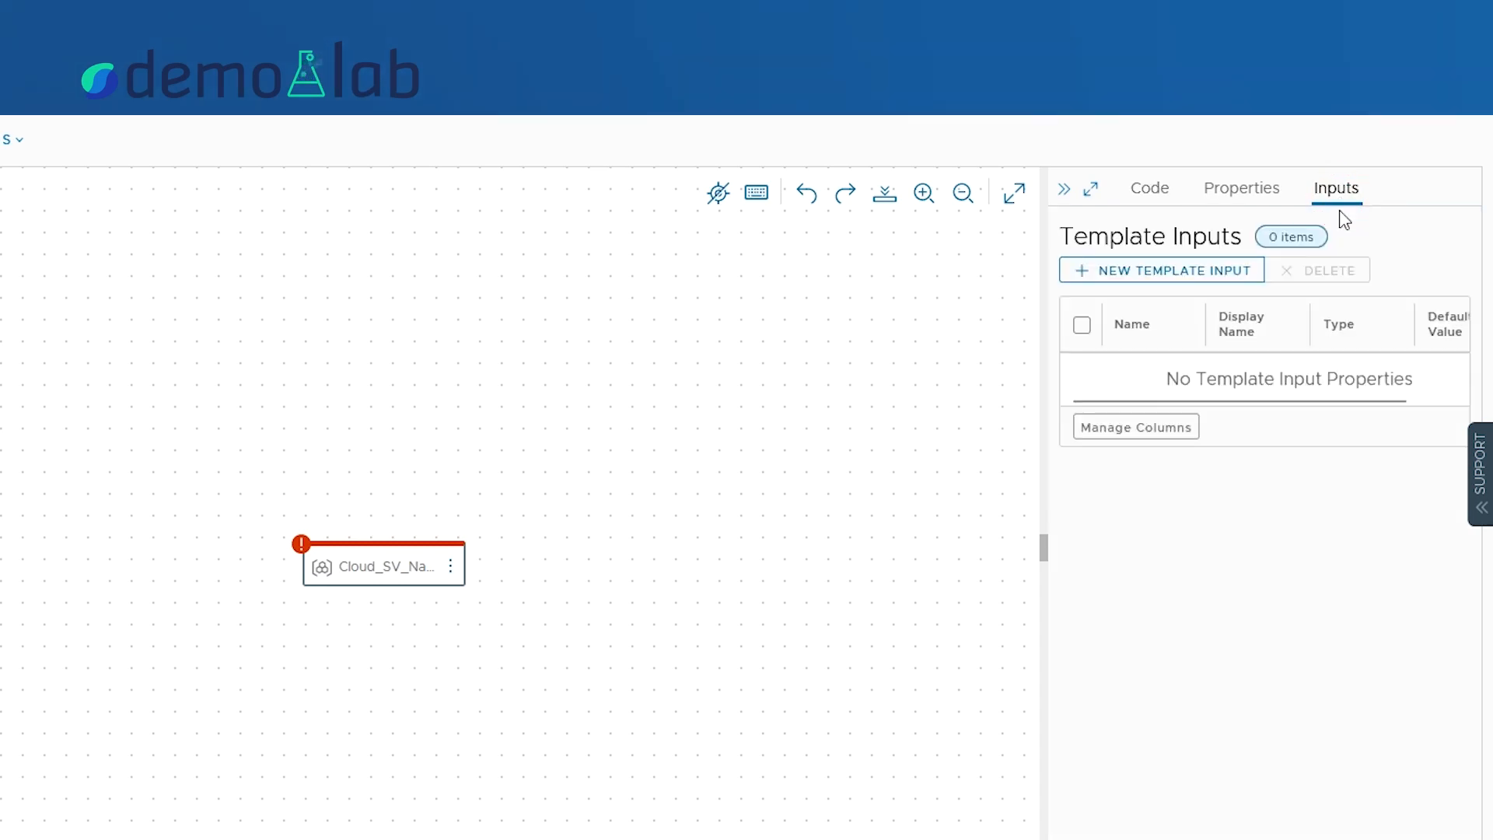
pyautogui.click(1193, 276)
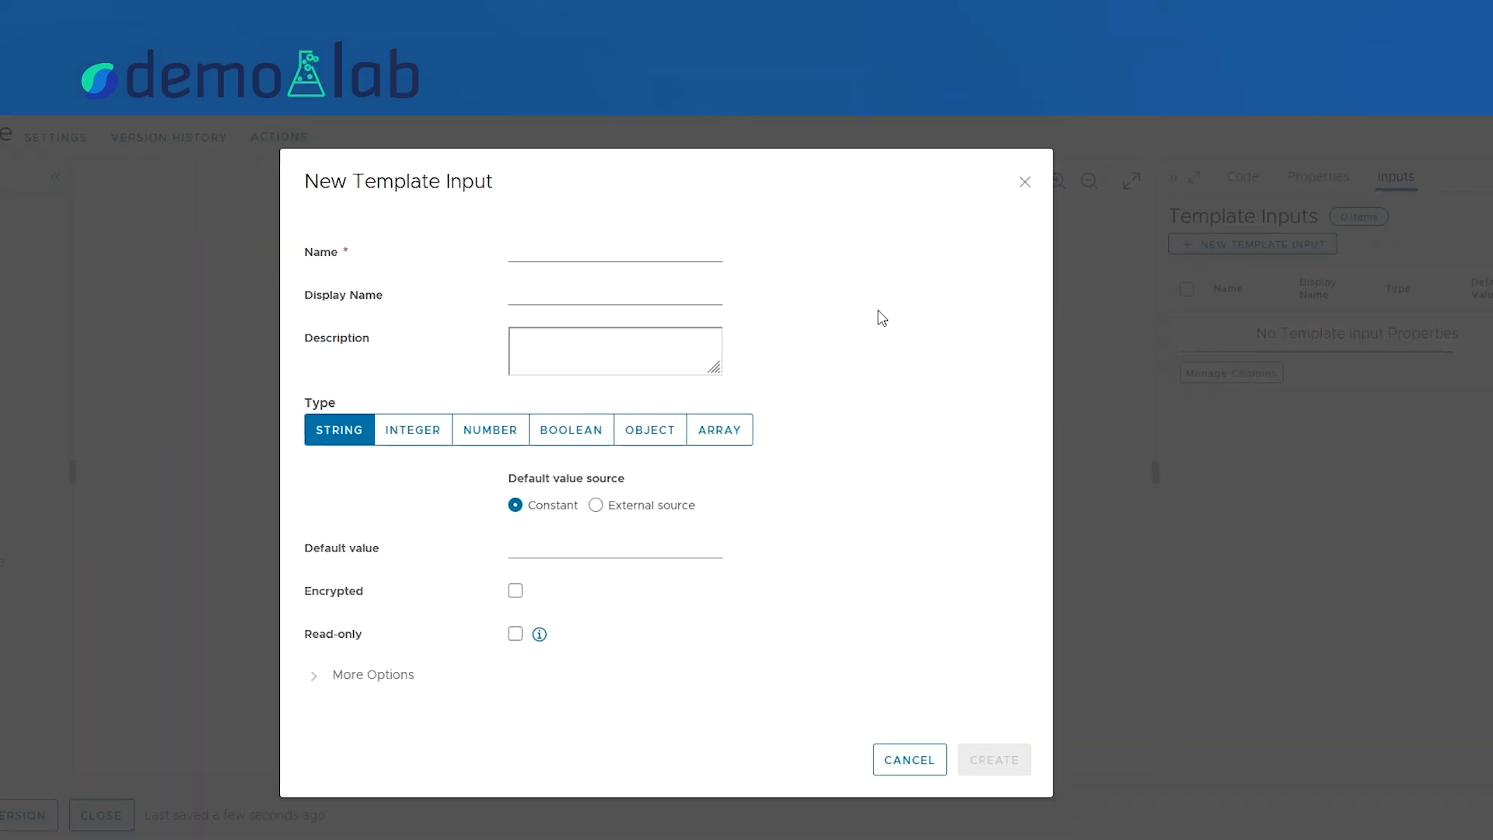
pyautogui.click(649, 253)
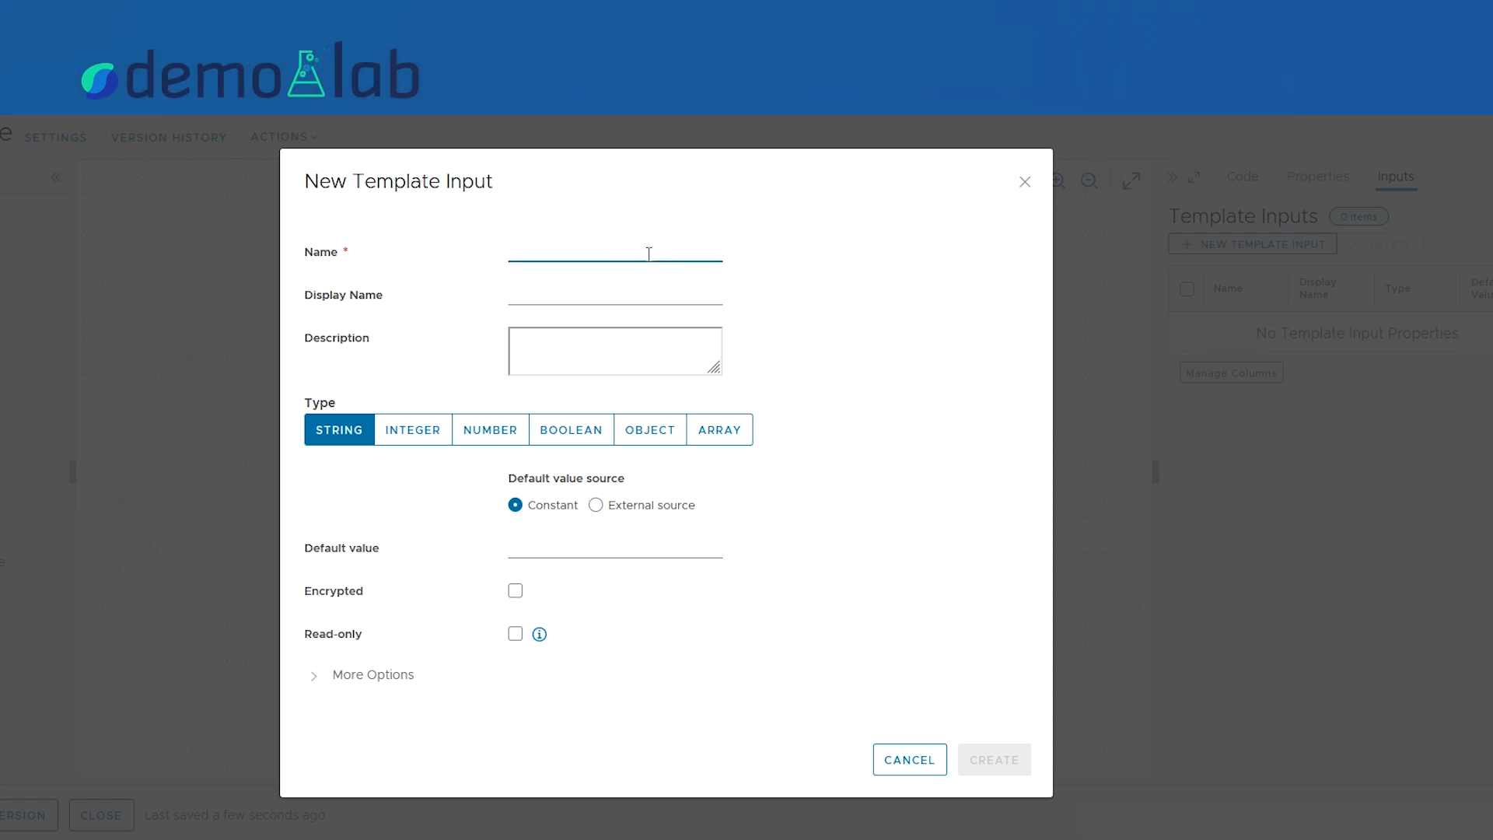
pyautogui.write('name')
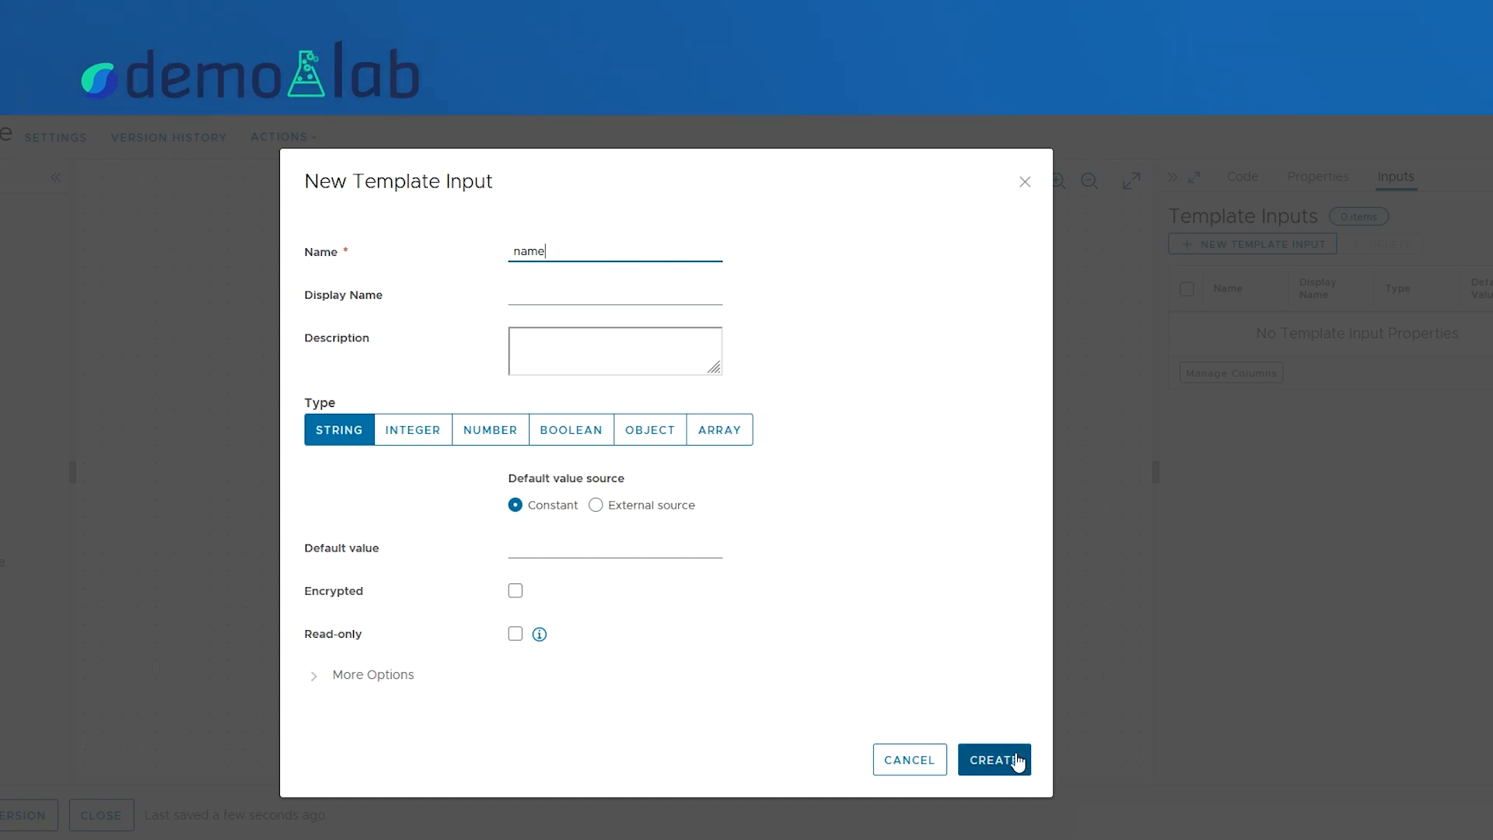
pyautogui.click(1014, 767)
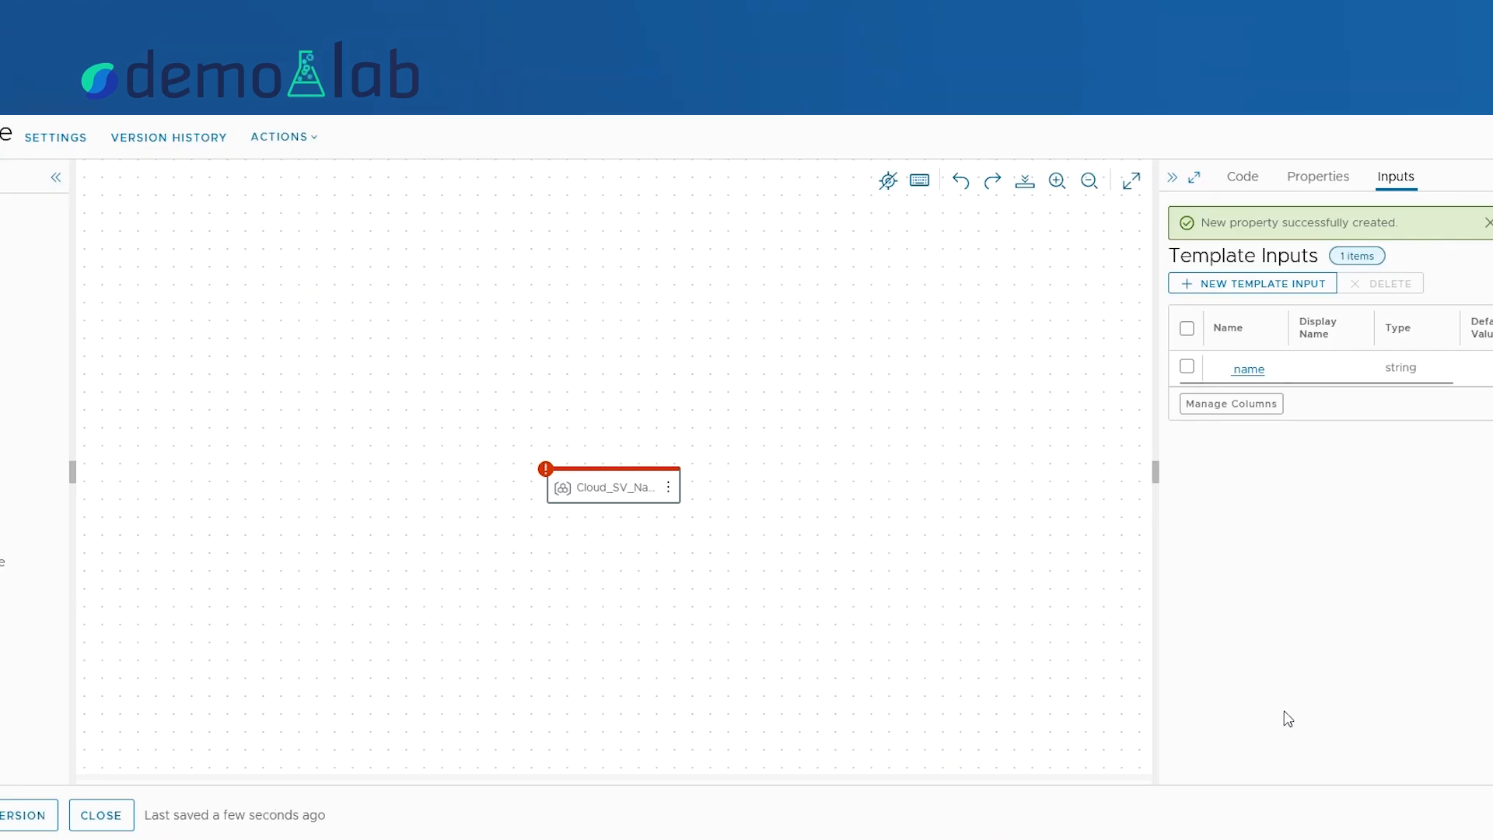
# Set the name property of the Cloud_SV_Namespace_1 resource to ${input.name} in the template code.
pyautogui.click(1239, 181)
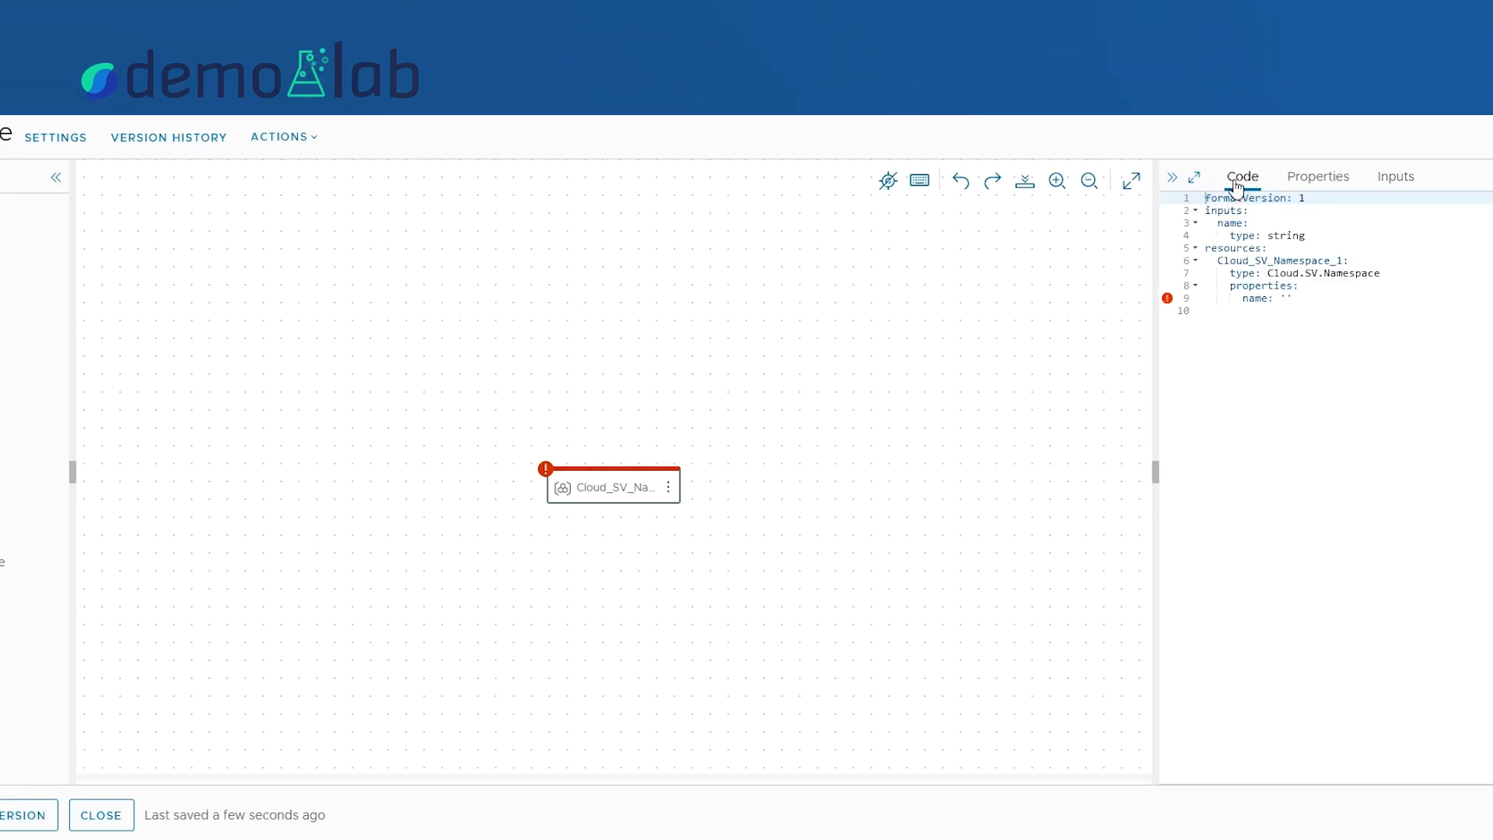
pyautogui.click(1288, 300)
pyautogui.write('${')
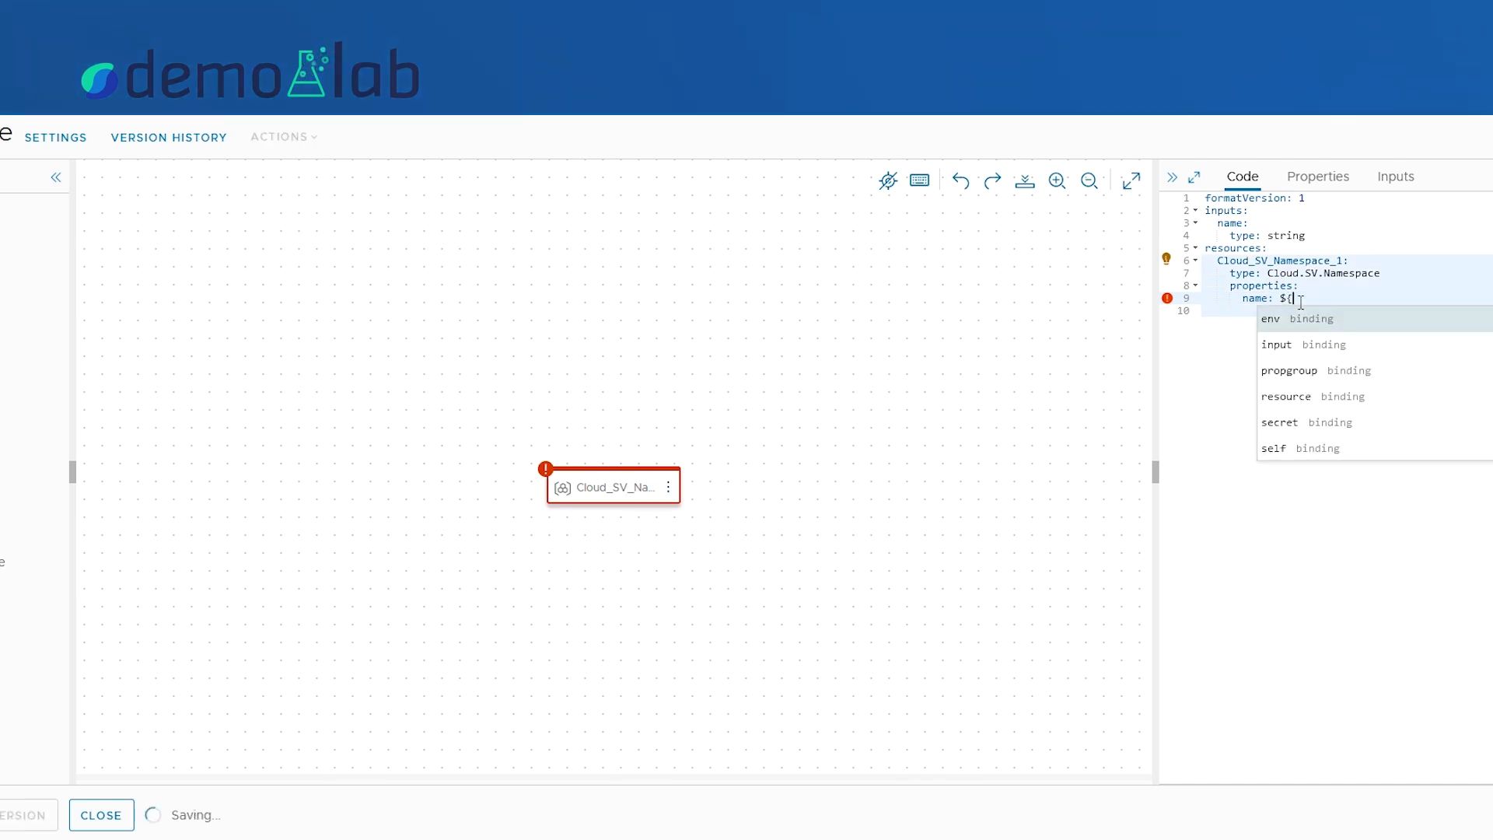
pyautogui.write('i')
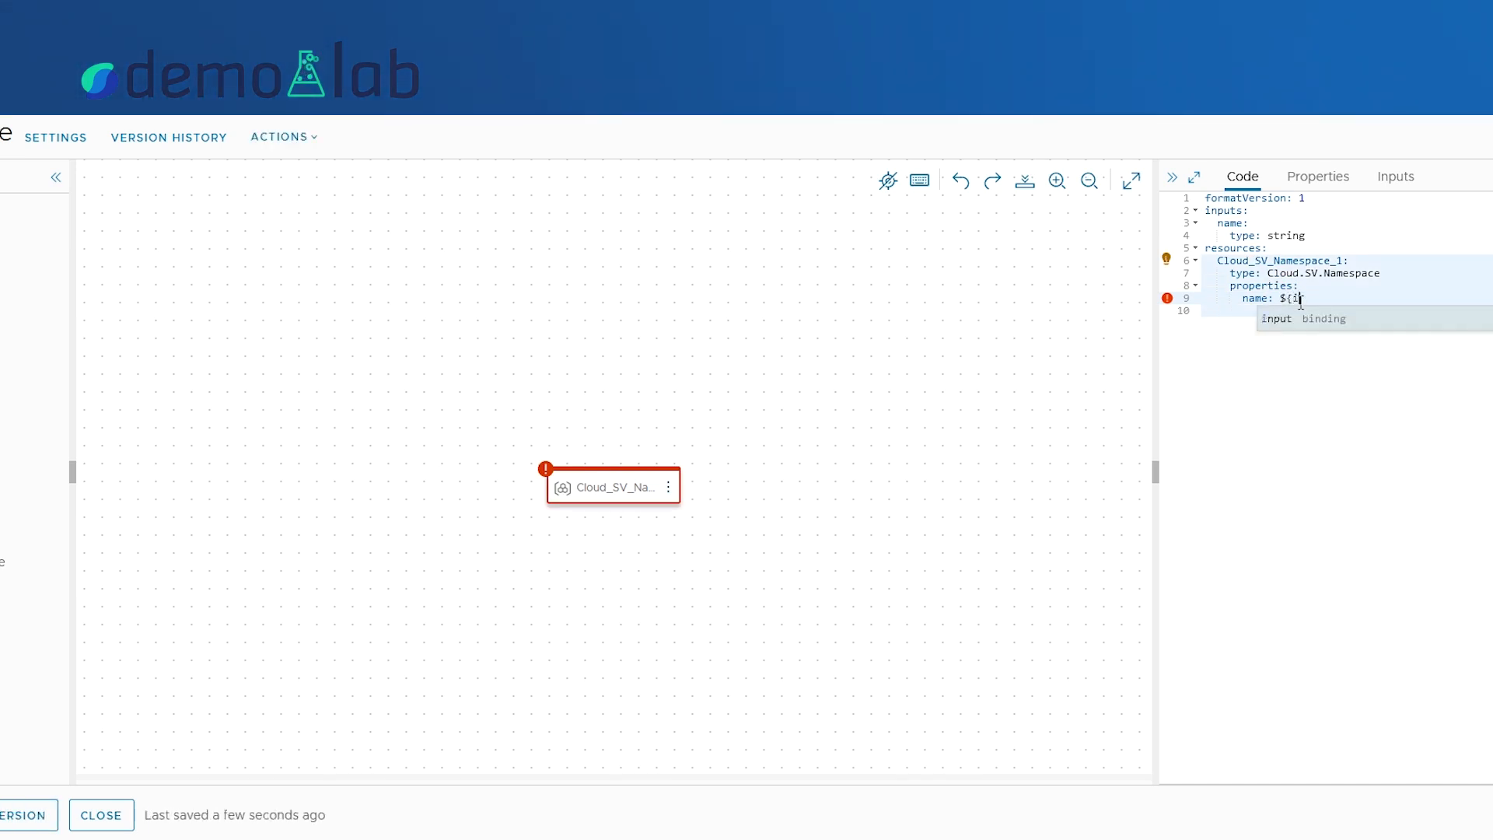
pyautogui.write('nput')
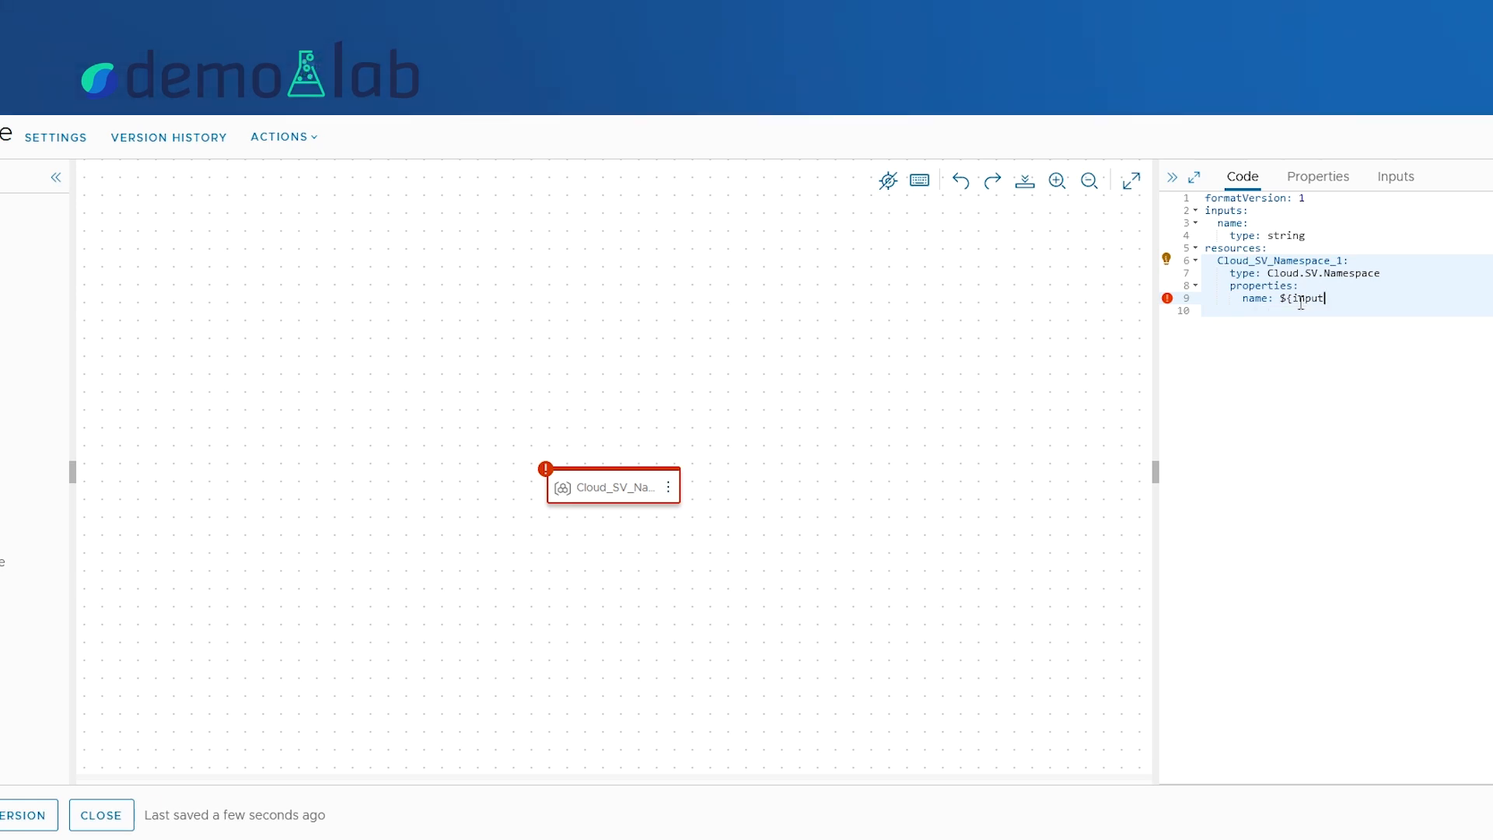
pyautogui.write('.n')
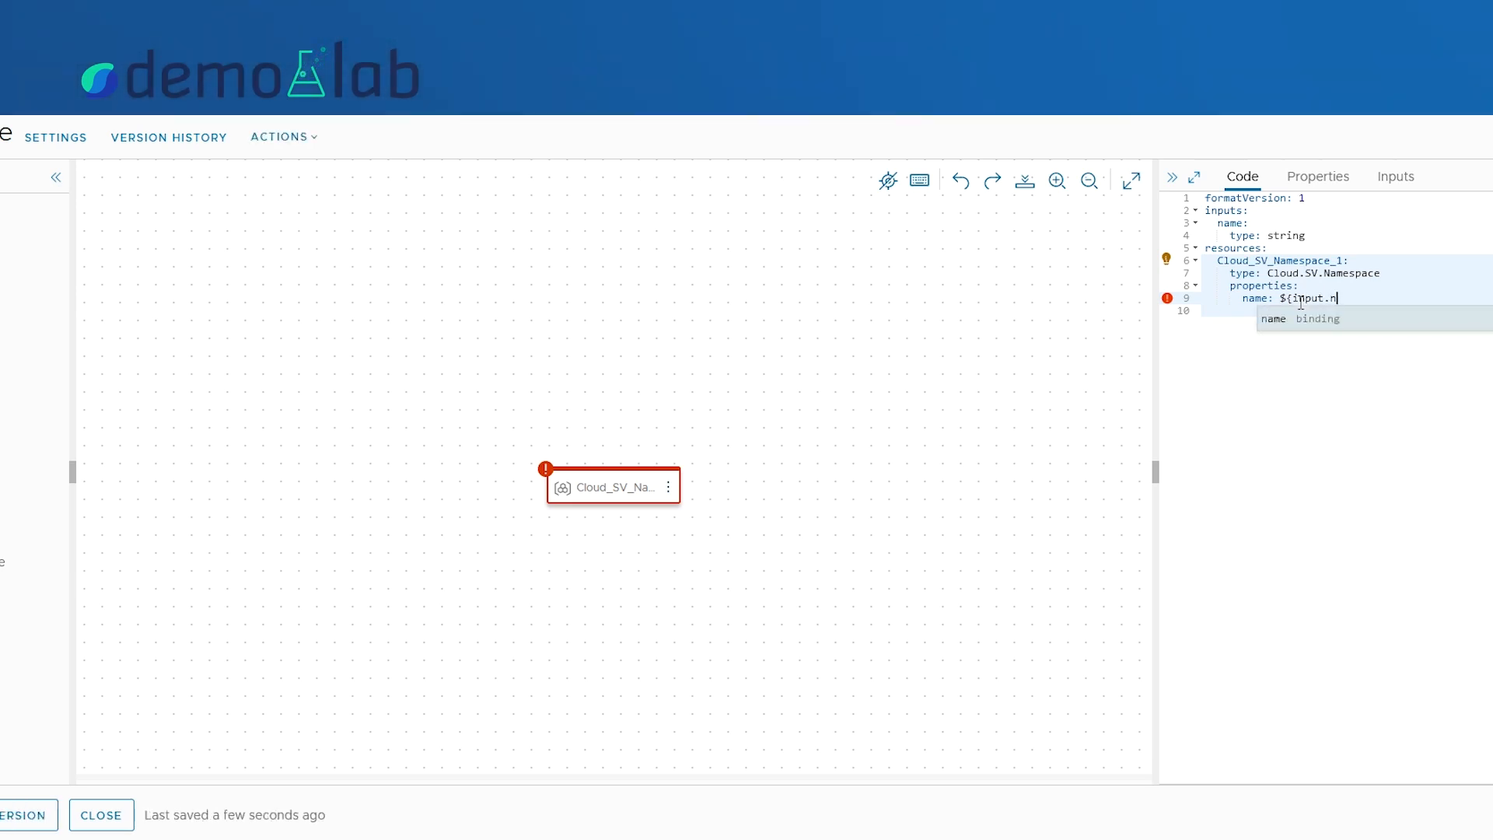
pyautogui.write('ame}')
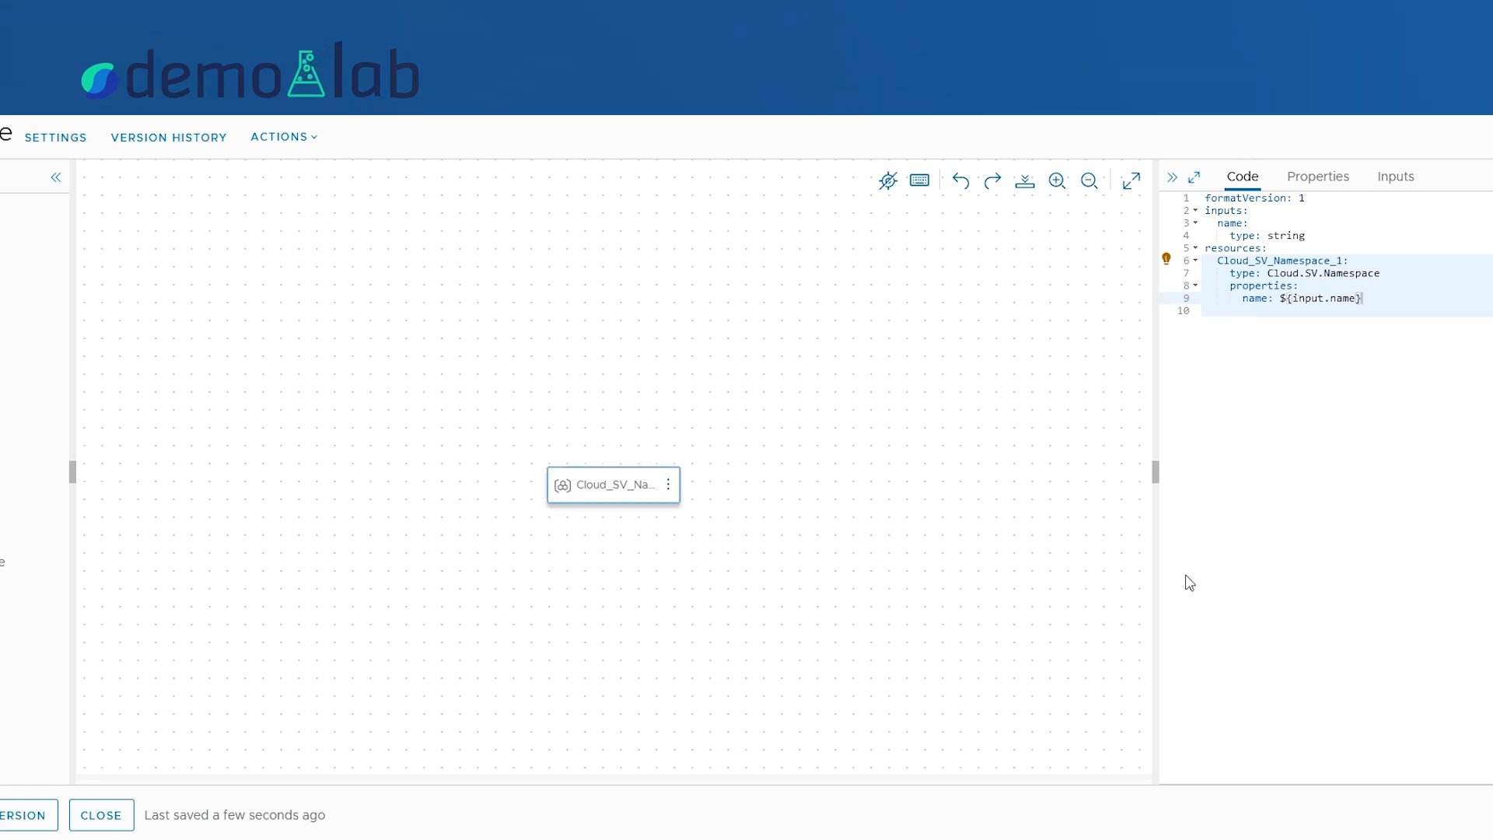
# Add the line "tite: Namespace name" below the name input's string type in the template code.
pyautogui.click(1314, 232)
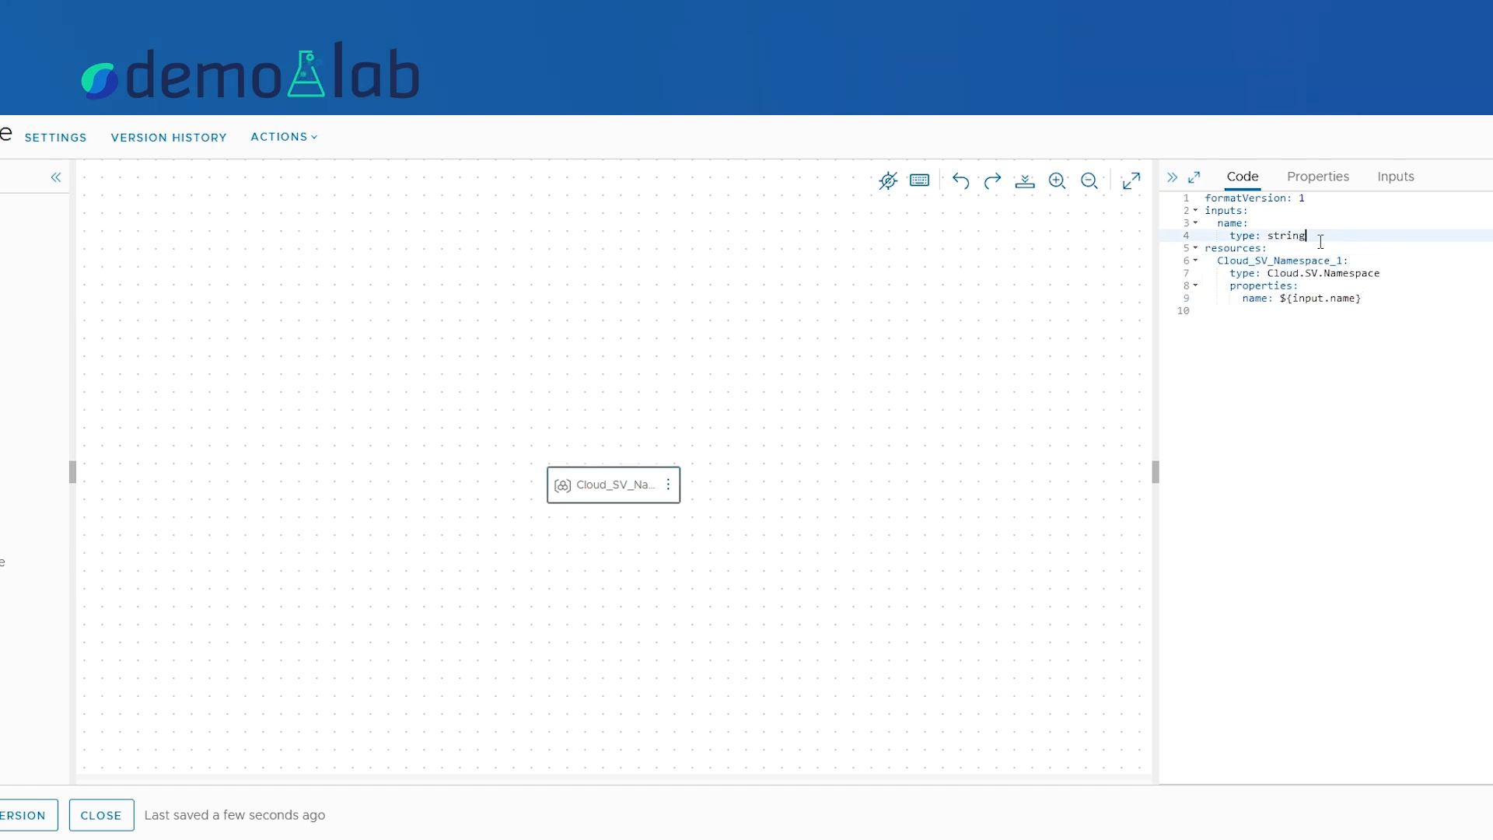
pyautogui.press('Return')
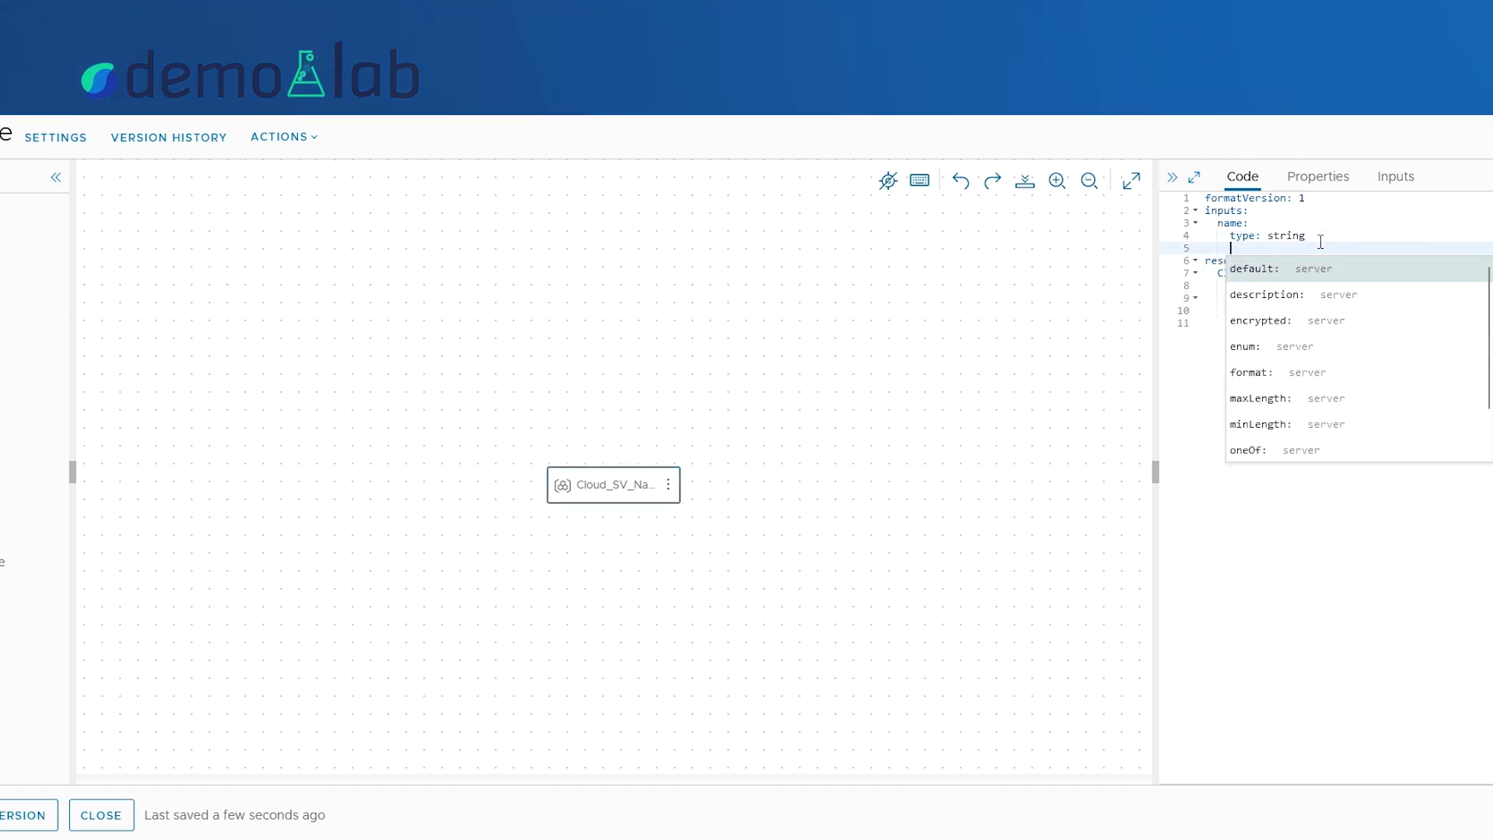
pyautogui.write('Tit')
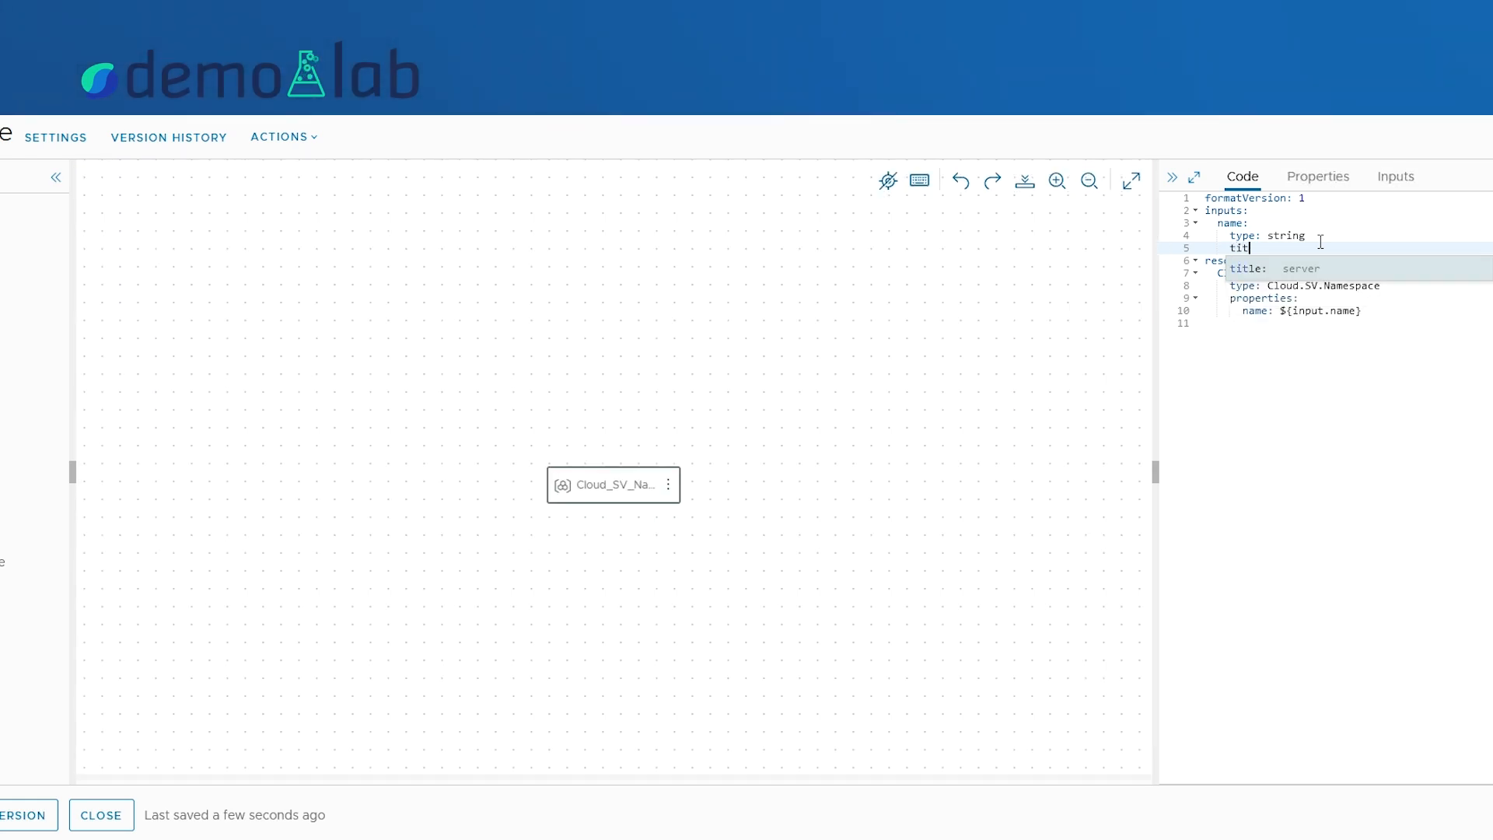
pyautogui.write('e')
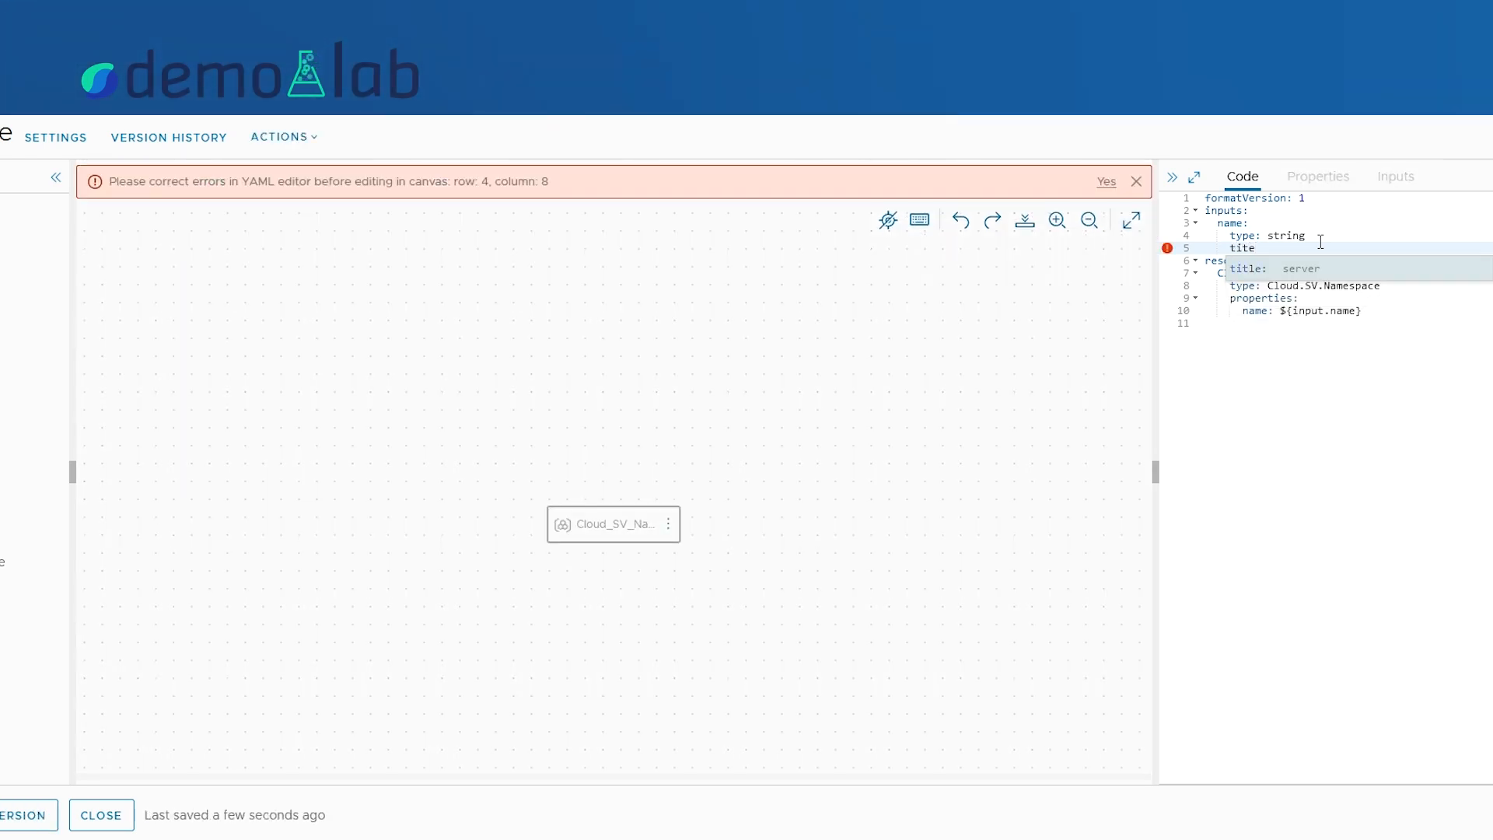
pyautogui.write(': Namespace name')
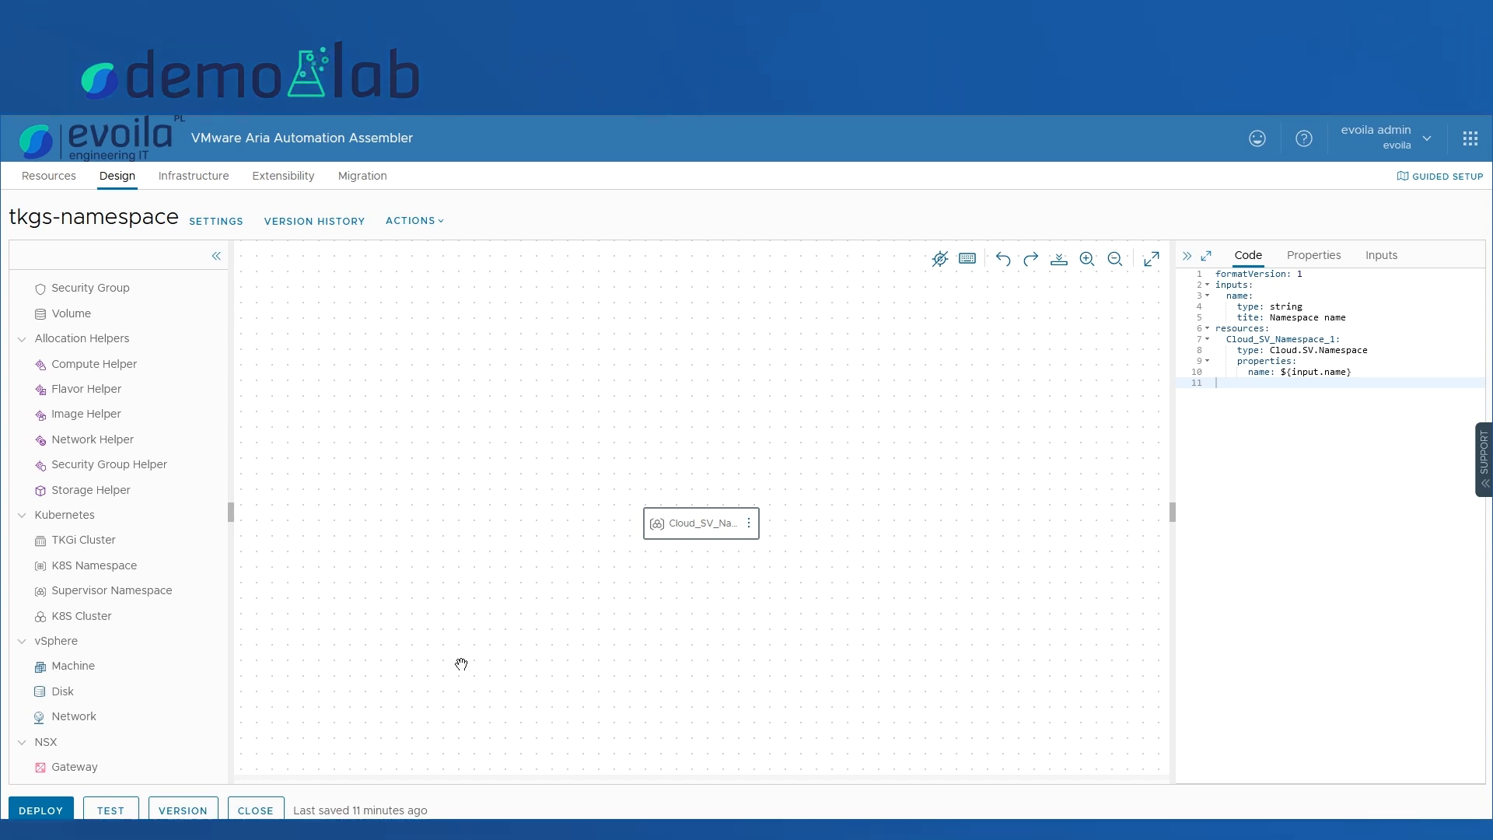
# Test the template with the name vra-test-namespace and close the test result.
pyautogui.click(111, 810)
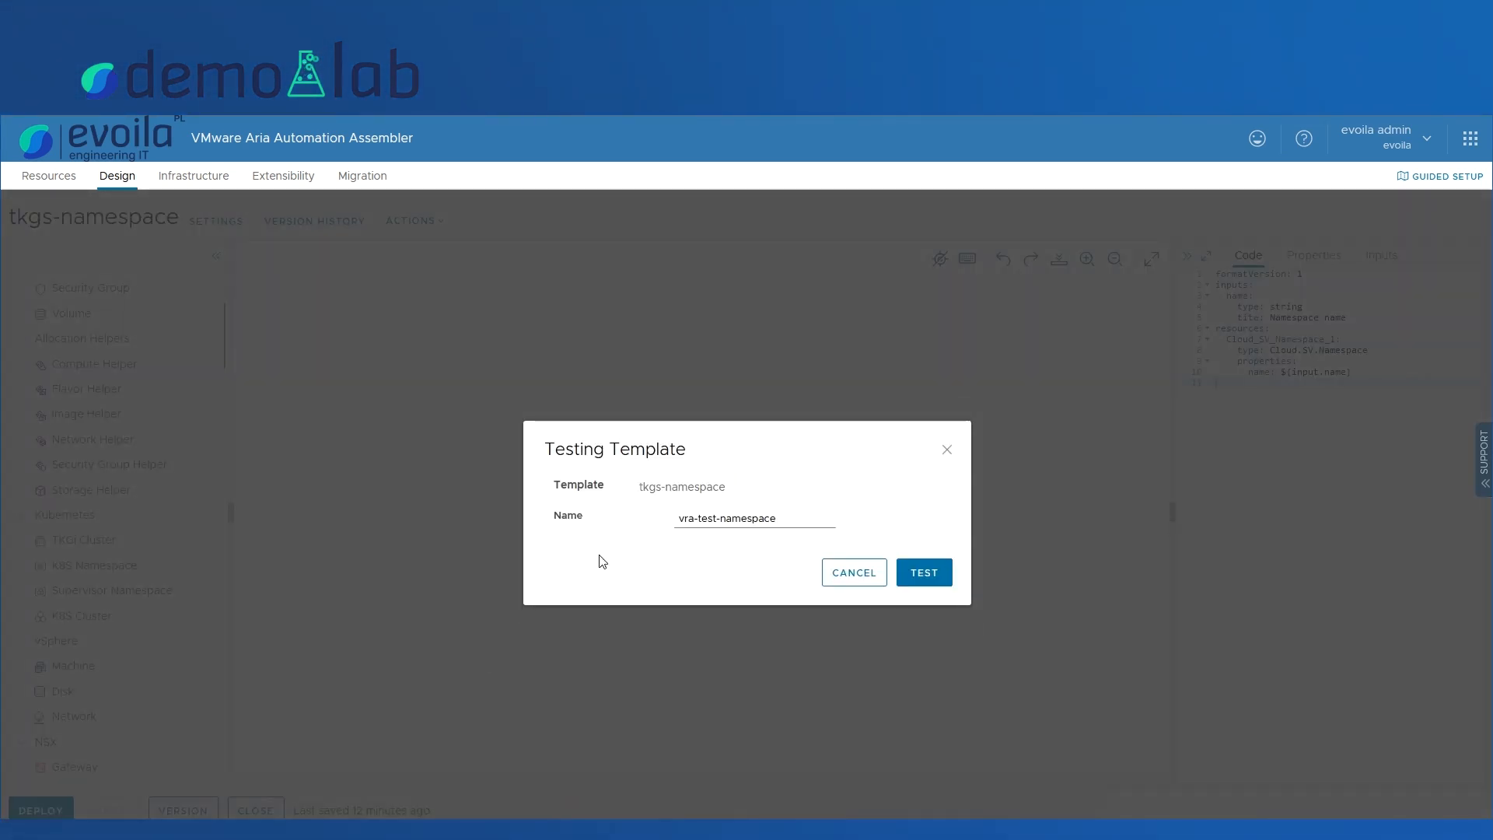
pyautogui.click(927, 574)
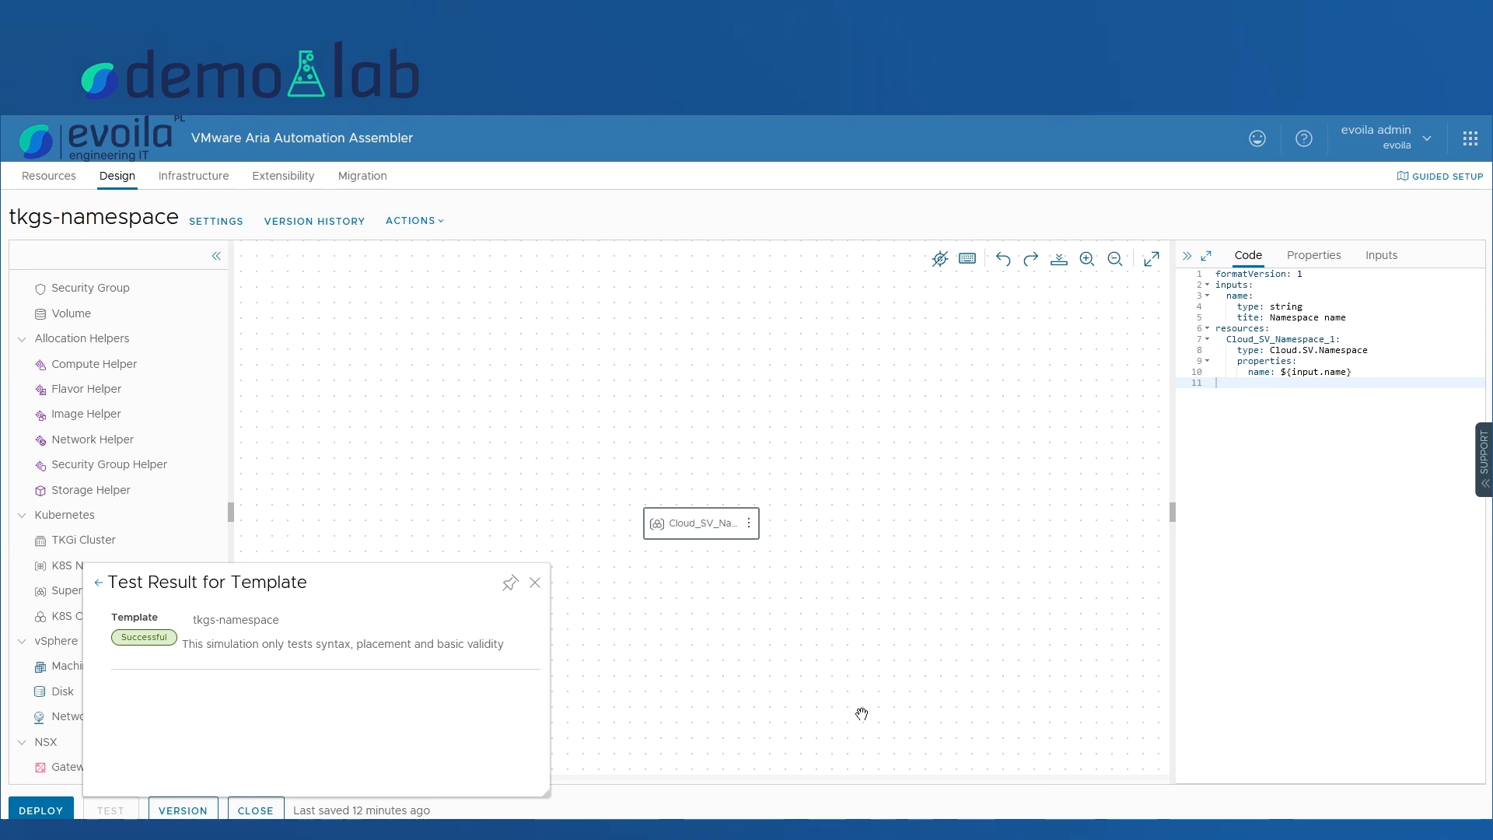
pyautogui.click(535, 583)
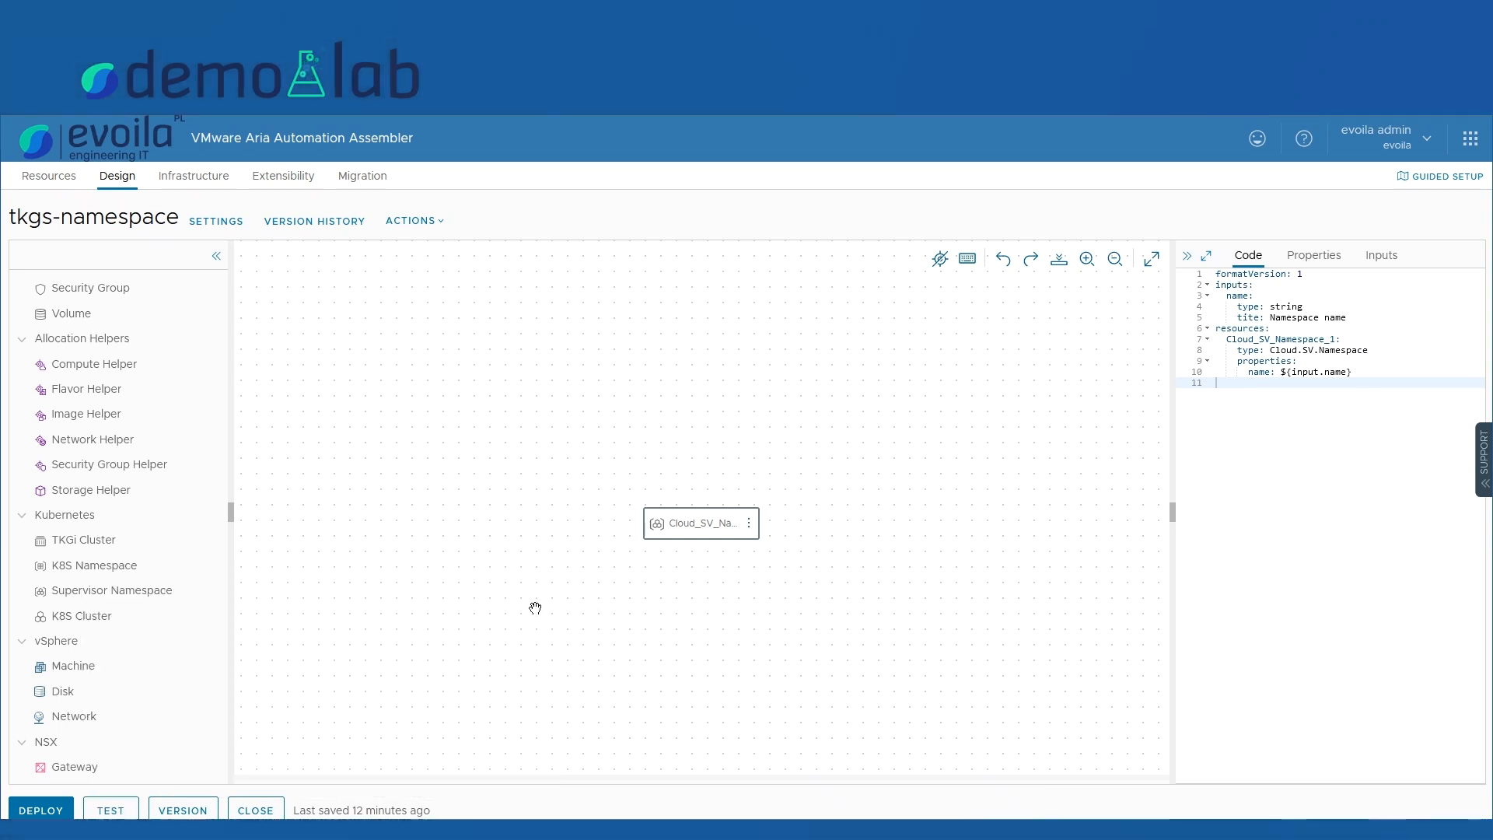
# Deploy the template's current draft as a new deployment called vra-namespace-test, with the name input set to namespace-test.
pyautogui.click(32, 809)
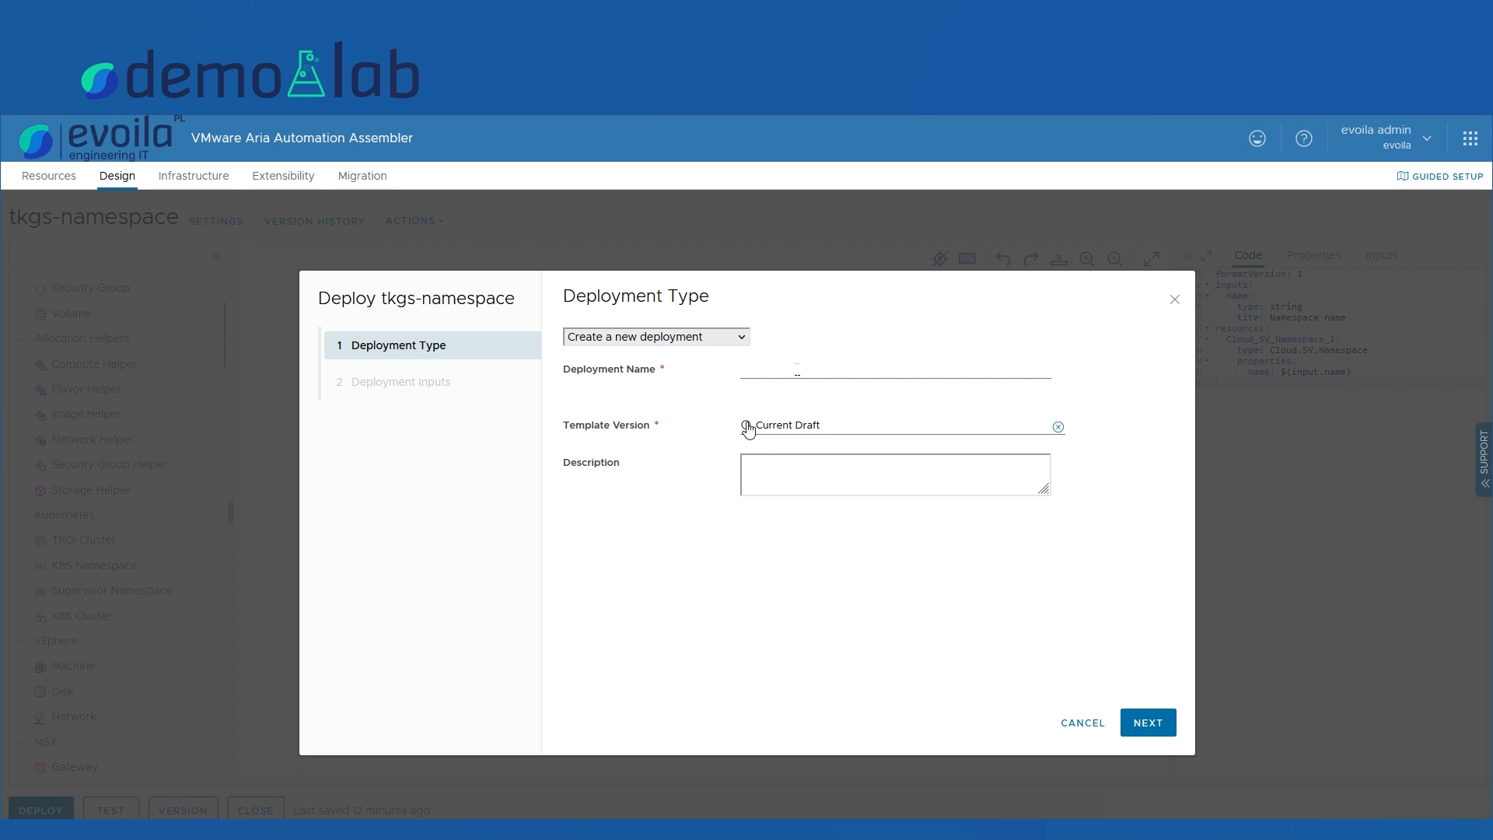
pyautogui.click(801, 366)
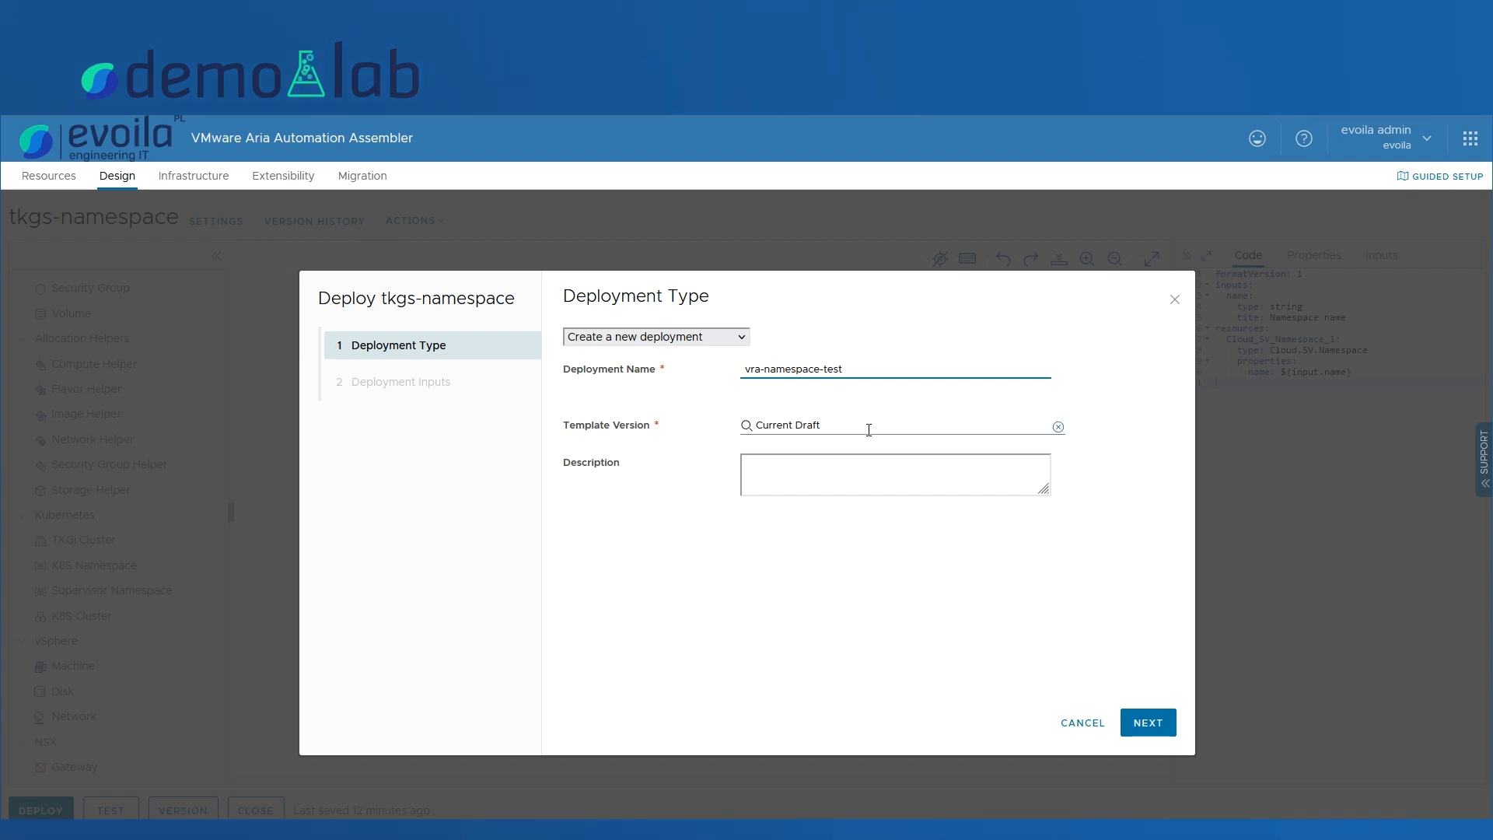
pyautogui.click(1151, 722)
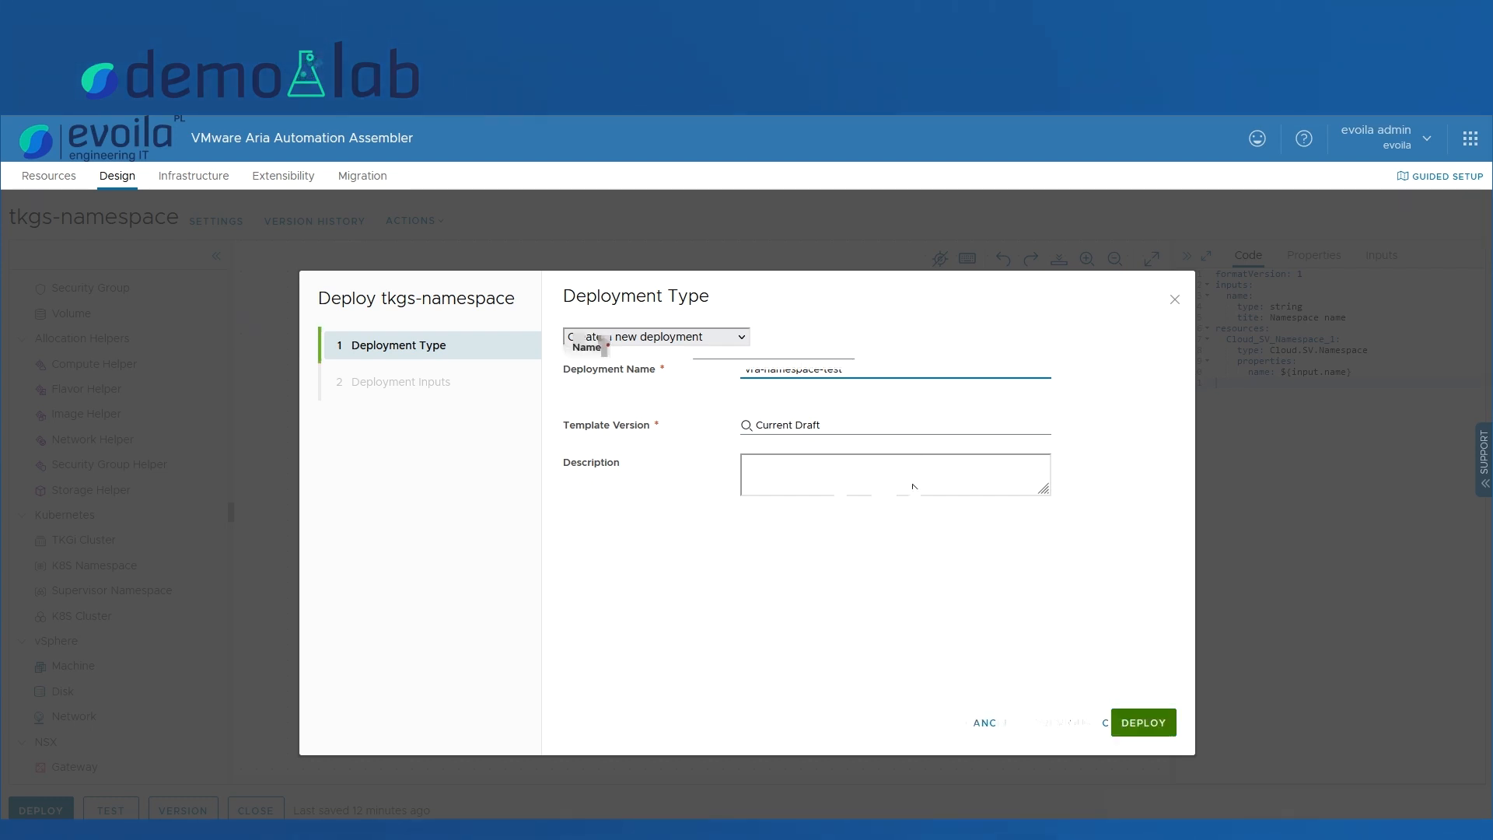
pyautogui.click(733, 354)
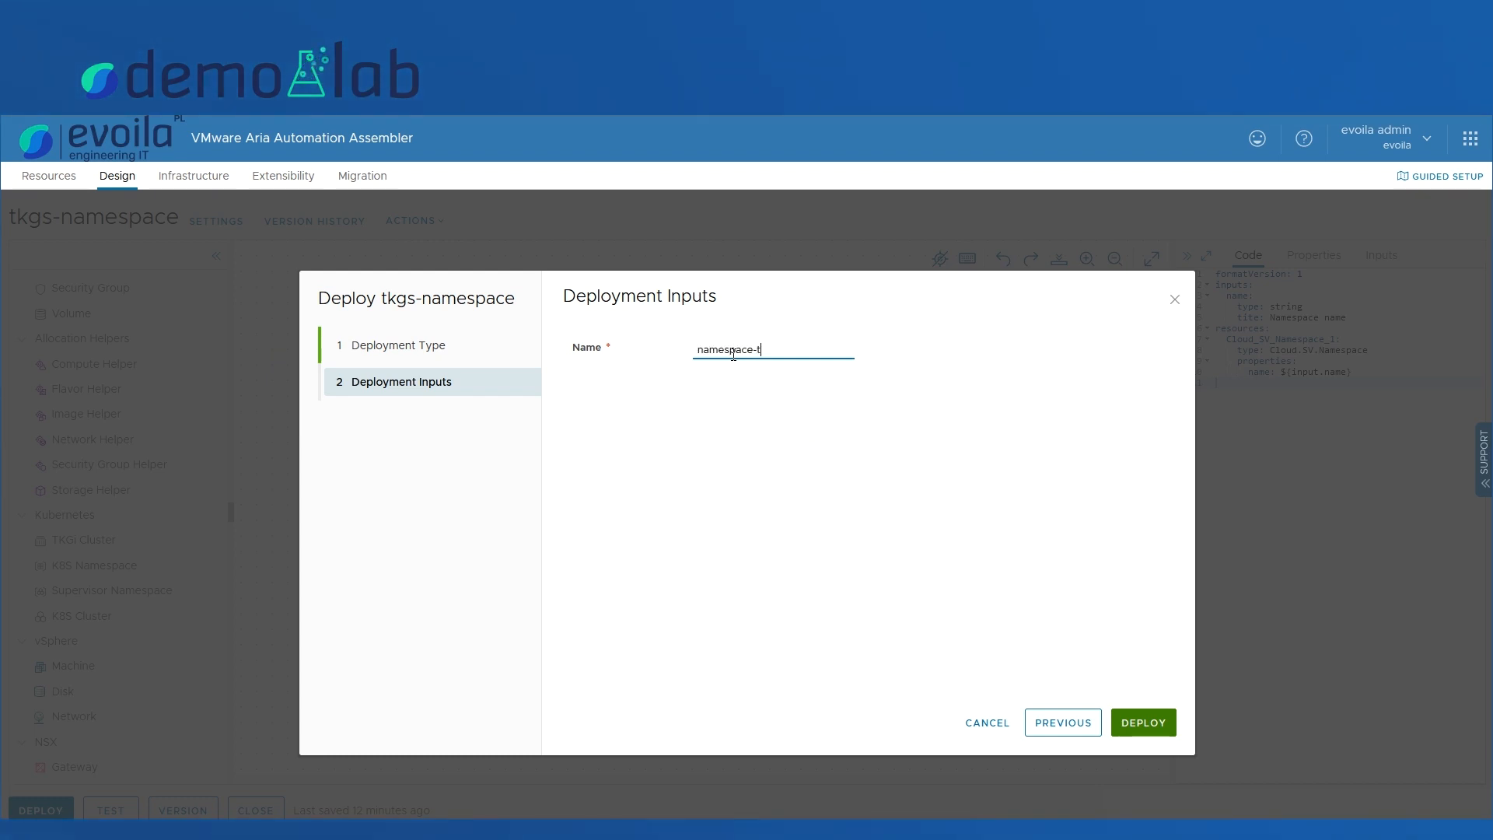
pyautogui.click(1141, 722)
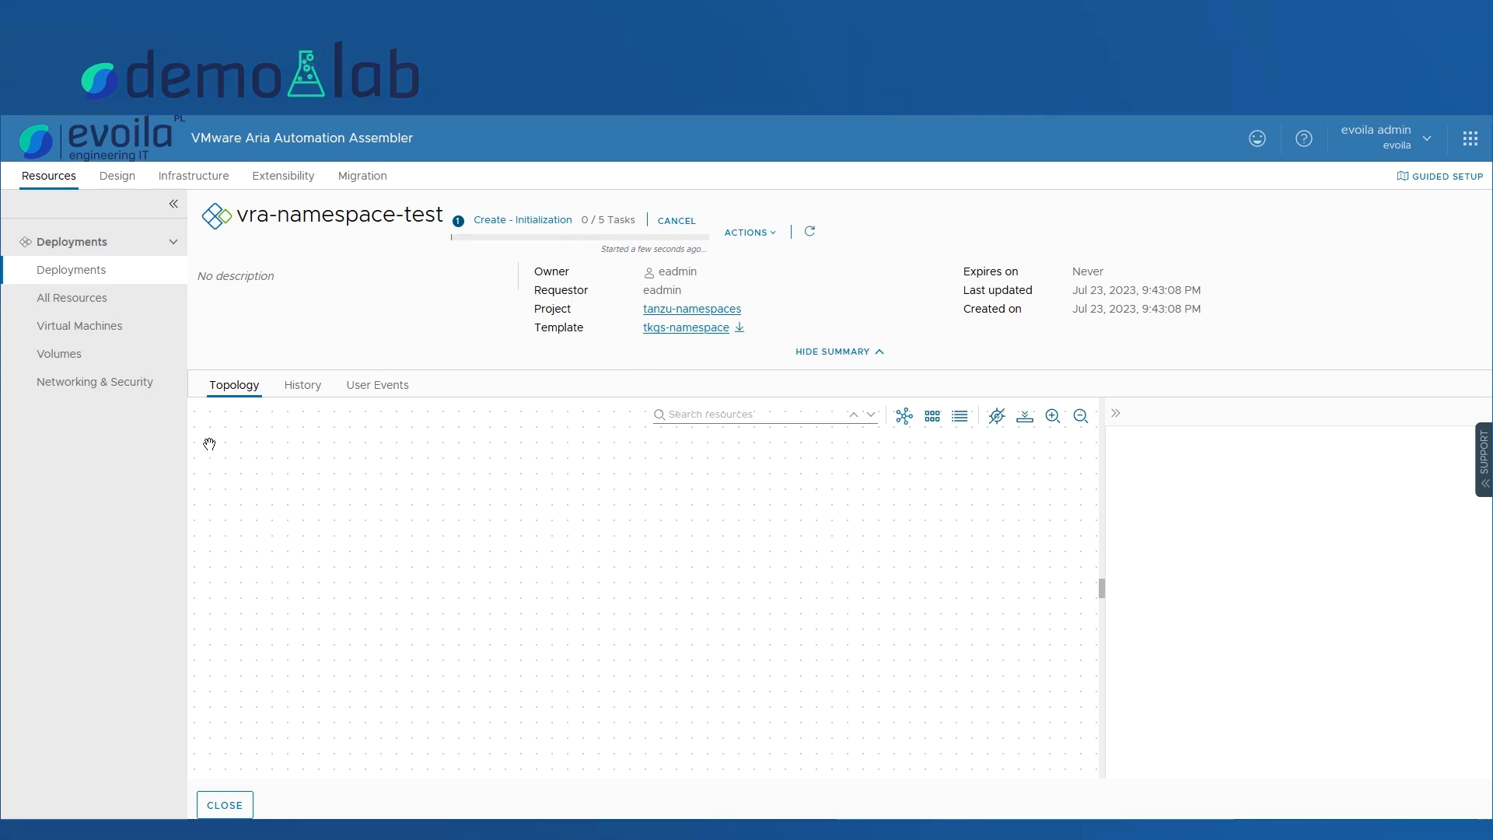
# Review the deployment's history and user events, and inspect namespace-test under Namespaces in the vSphere Client.
pyautogui.click(311, 395)
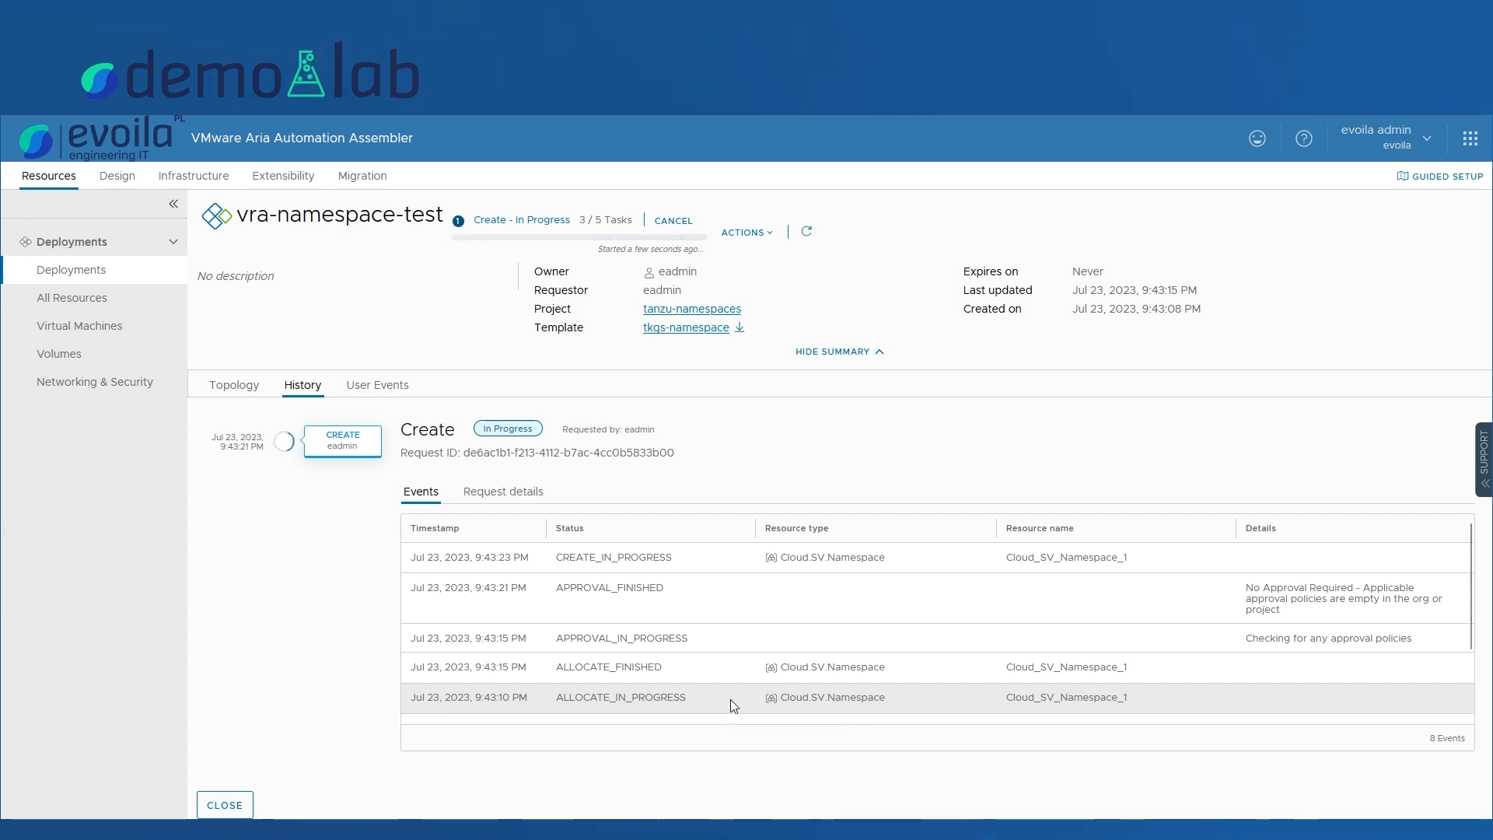
pyautogui.click(394, 388)
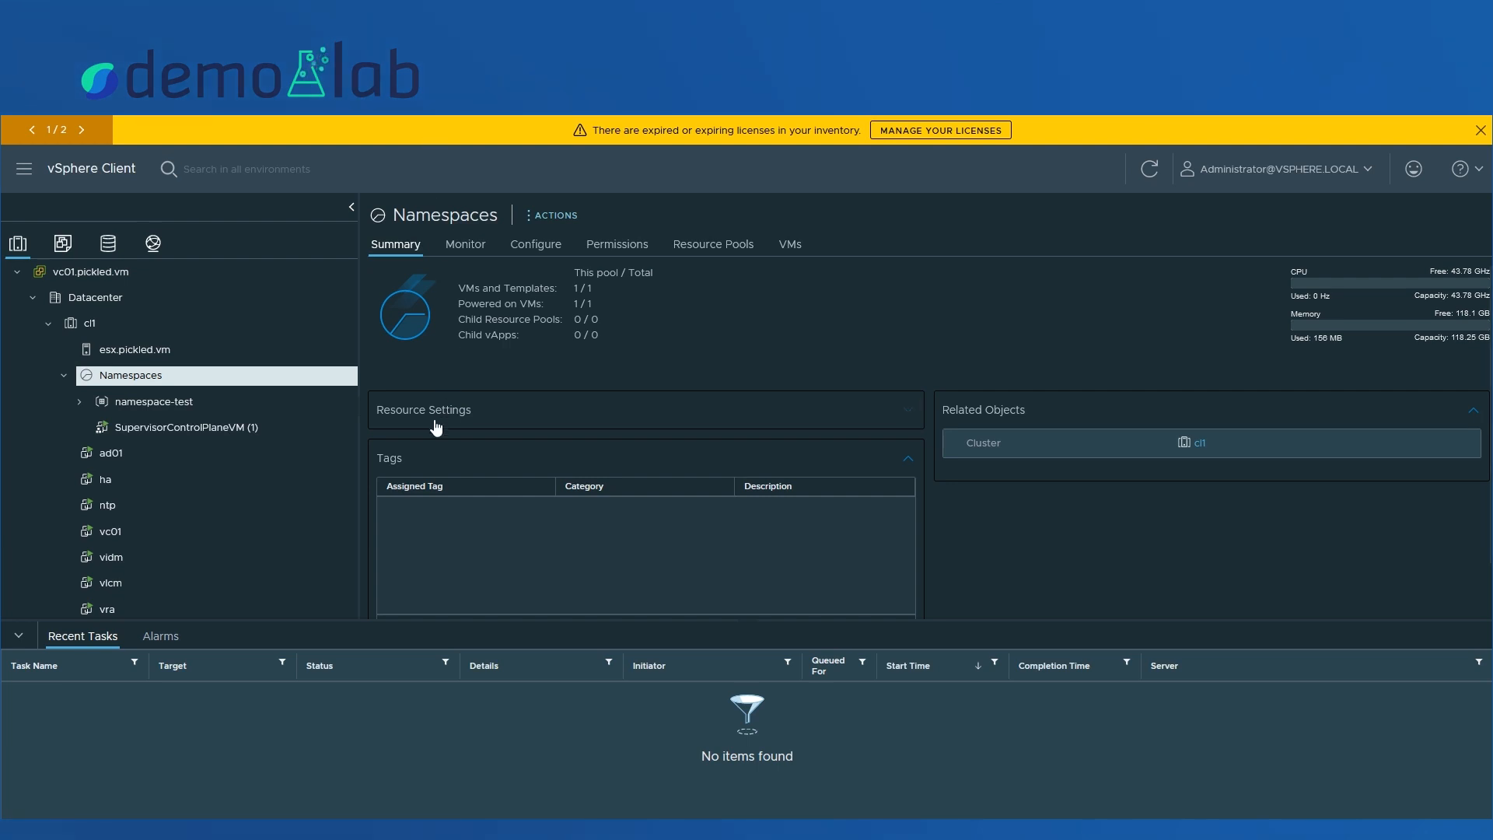
pyautogui.click(80, 402)
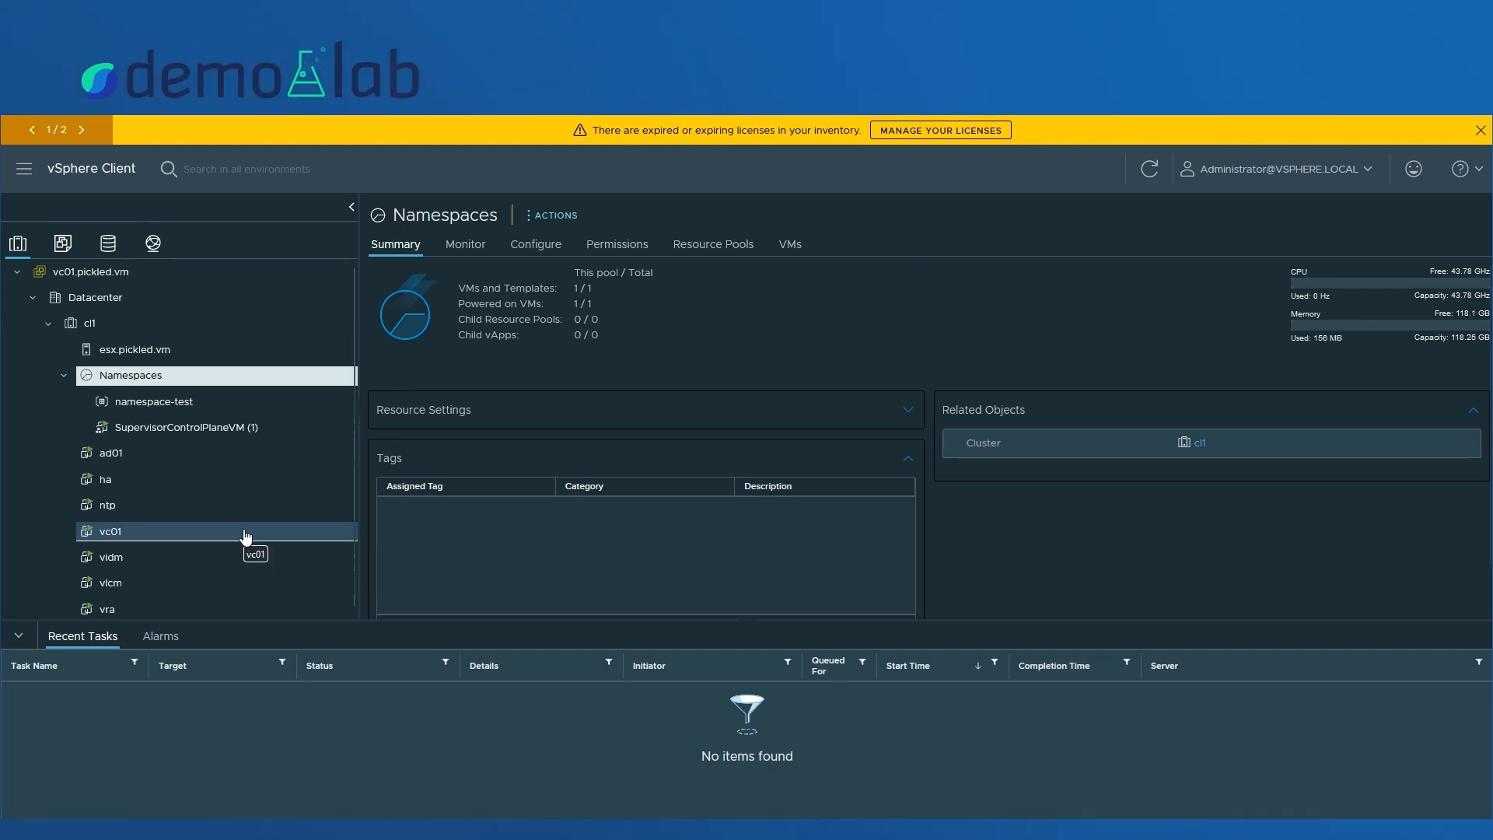
pyautogui.click(176, 404)
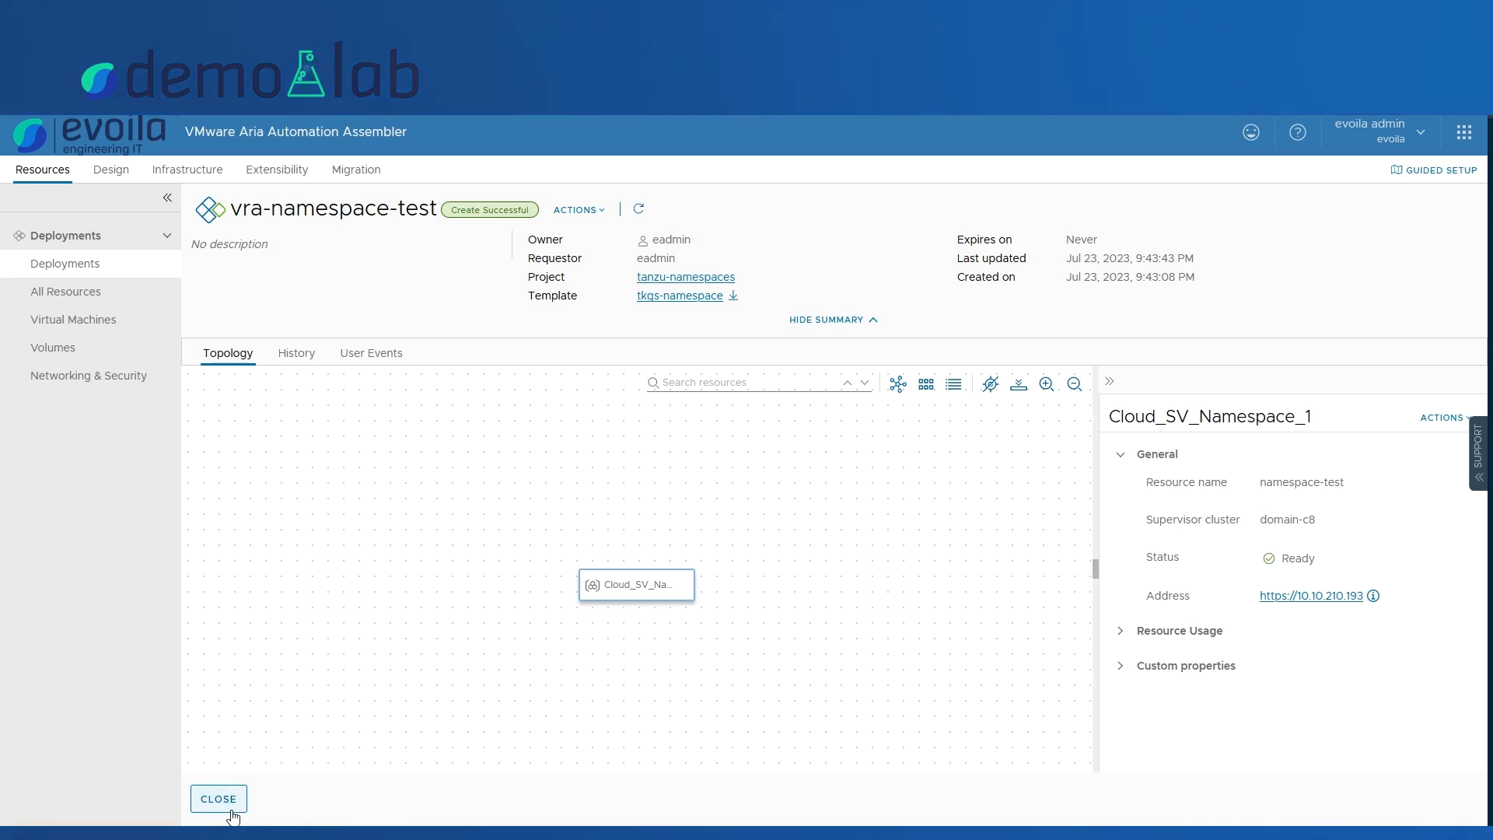
# Switch to Aria Automation Assembler and view the managed supervisor namespaces in the Kubernetes infrastructure resources.
pyautogui.click(201, 175)
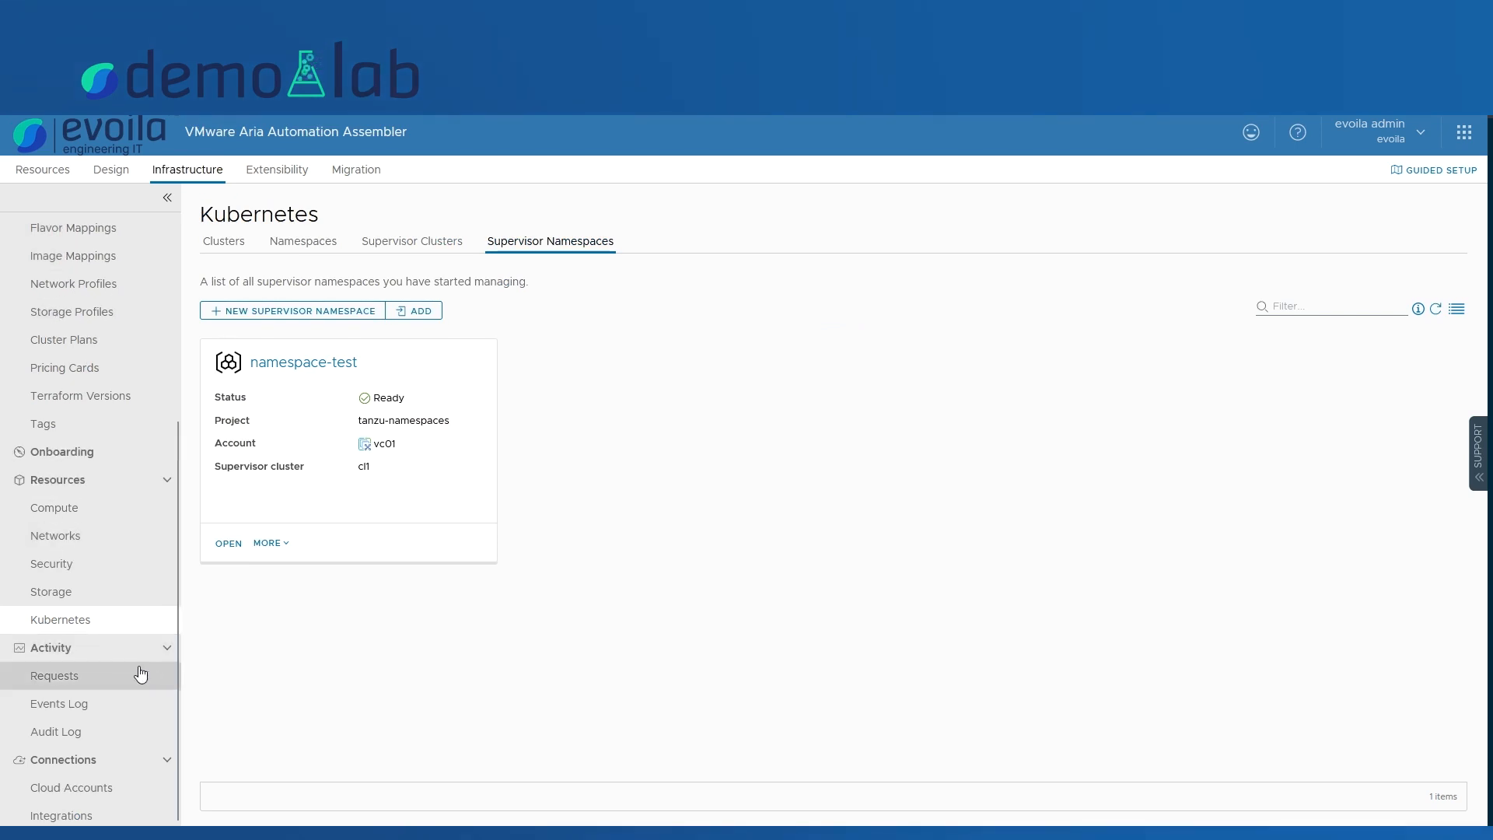
pyautogui.click(105, 629)
pyautogui.click(550, 243)
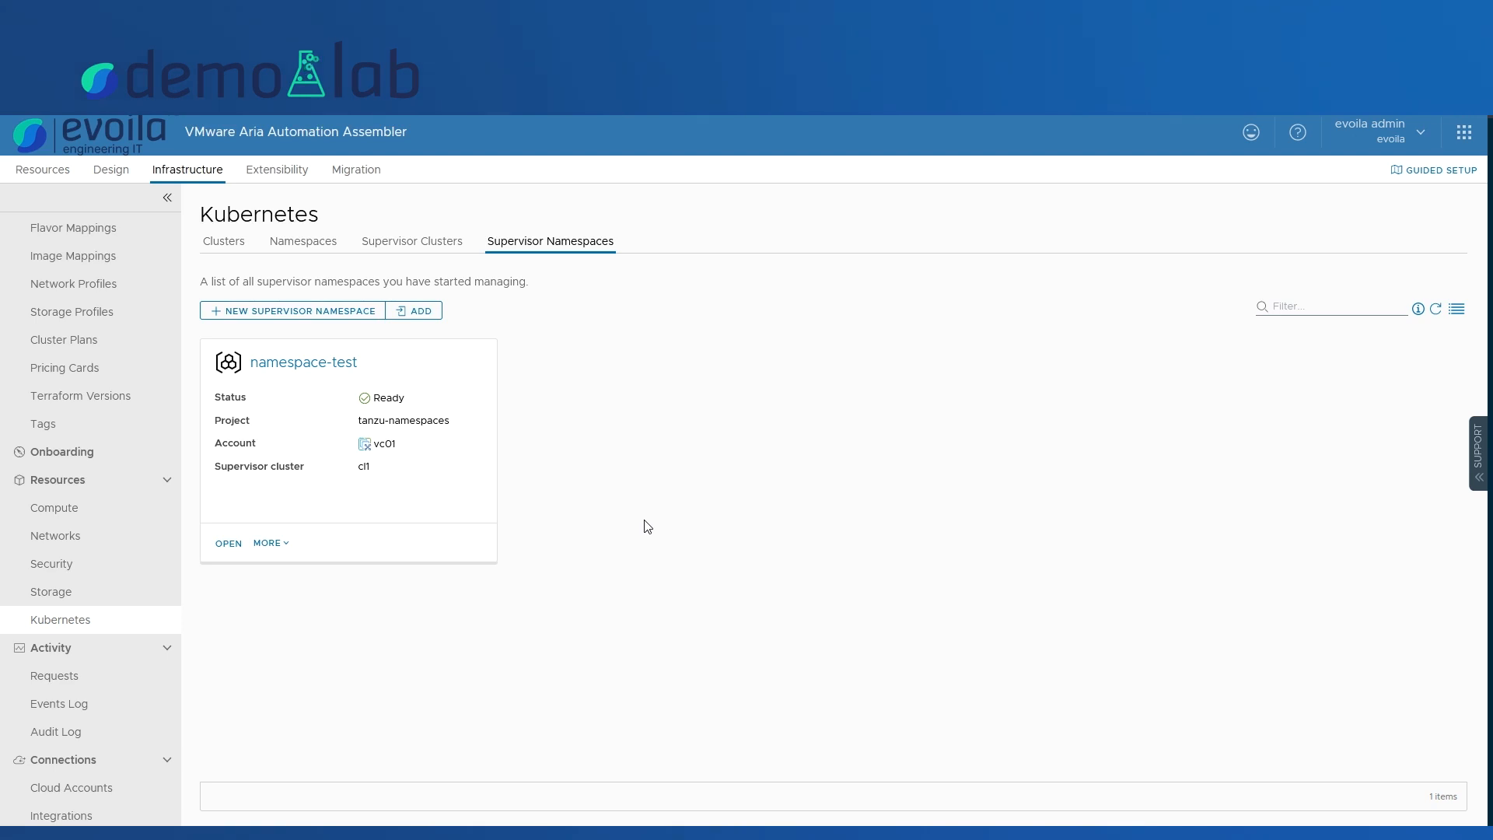
pyautogui.scroll(2, 68, 225)
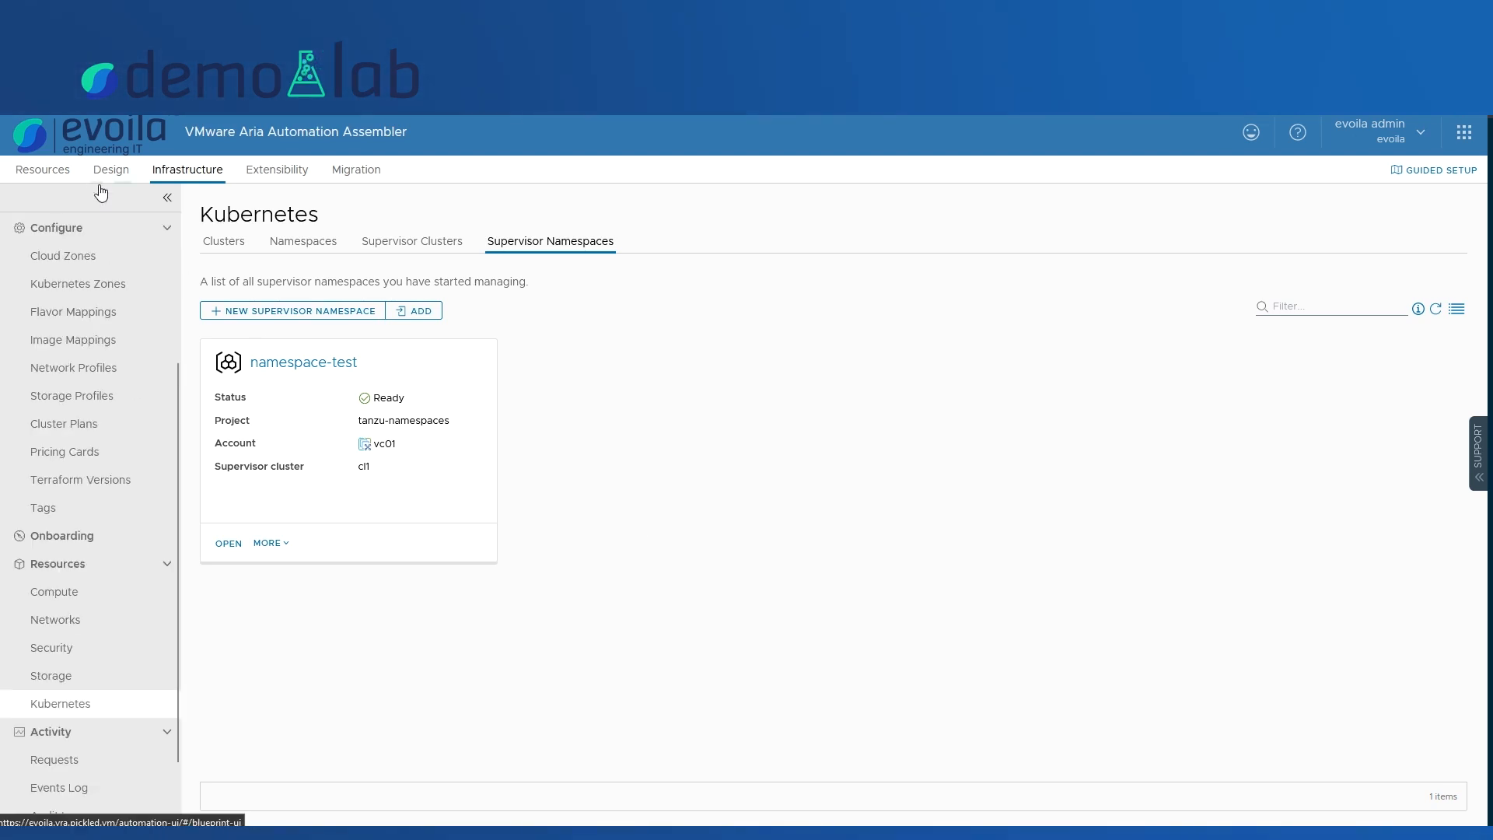
# Delete the vra-namespace-test deployment.
pyautogui.click(54, 171)
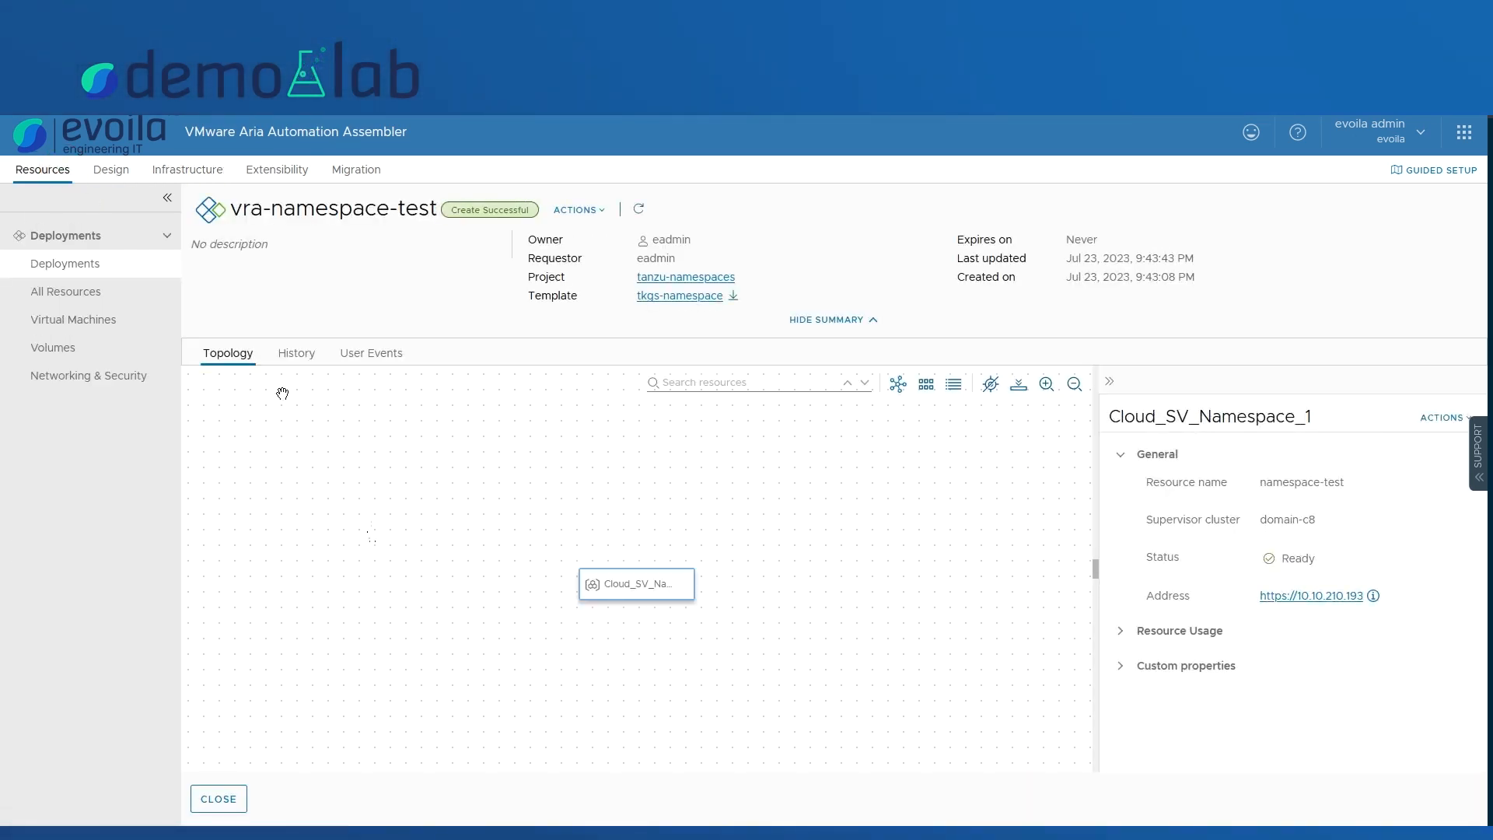
pyautogui.click(585, 210)
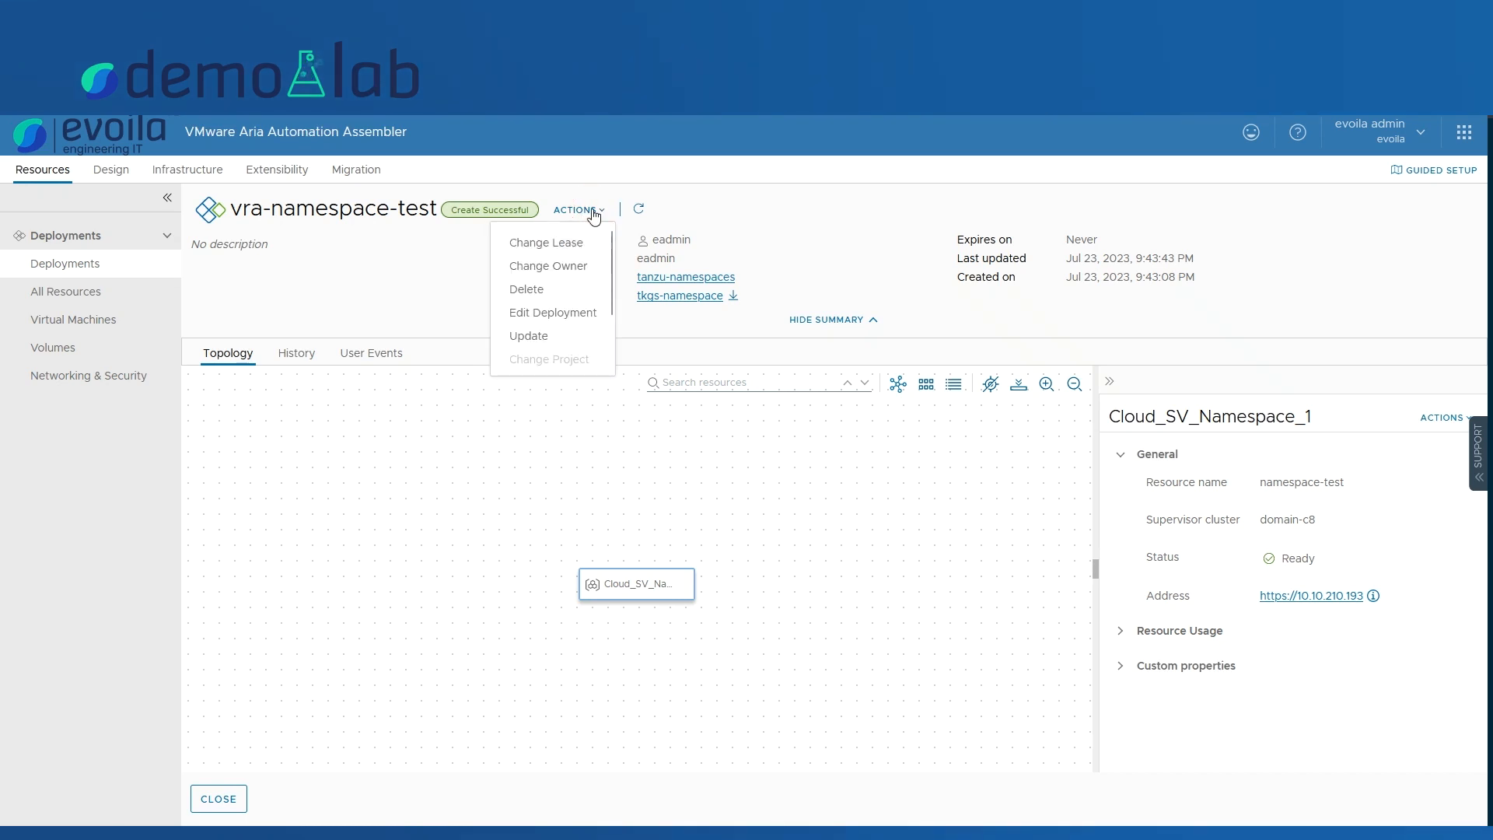
pyautogui.click(554, 292)
pyautogui.click(906, 557)
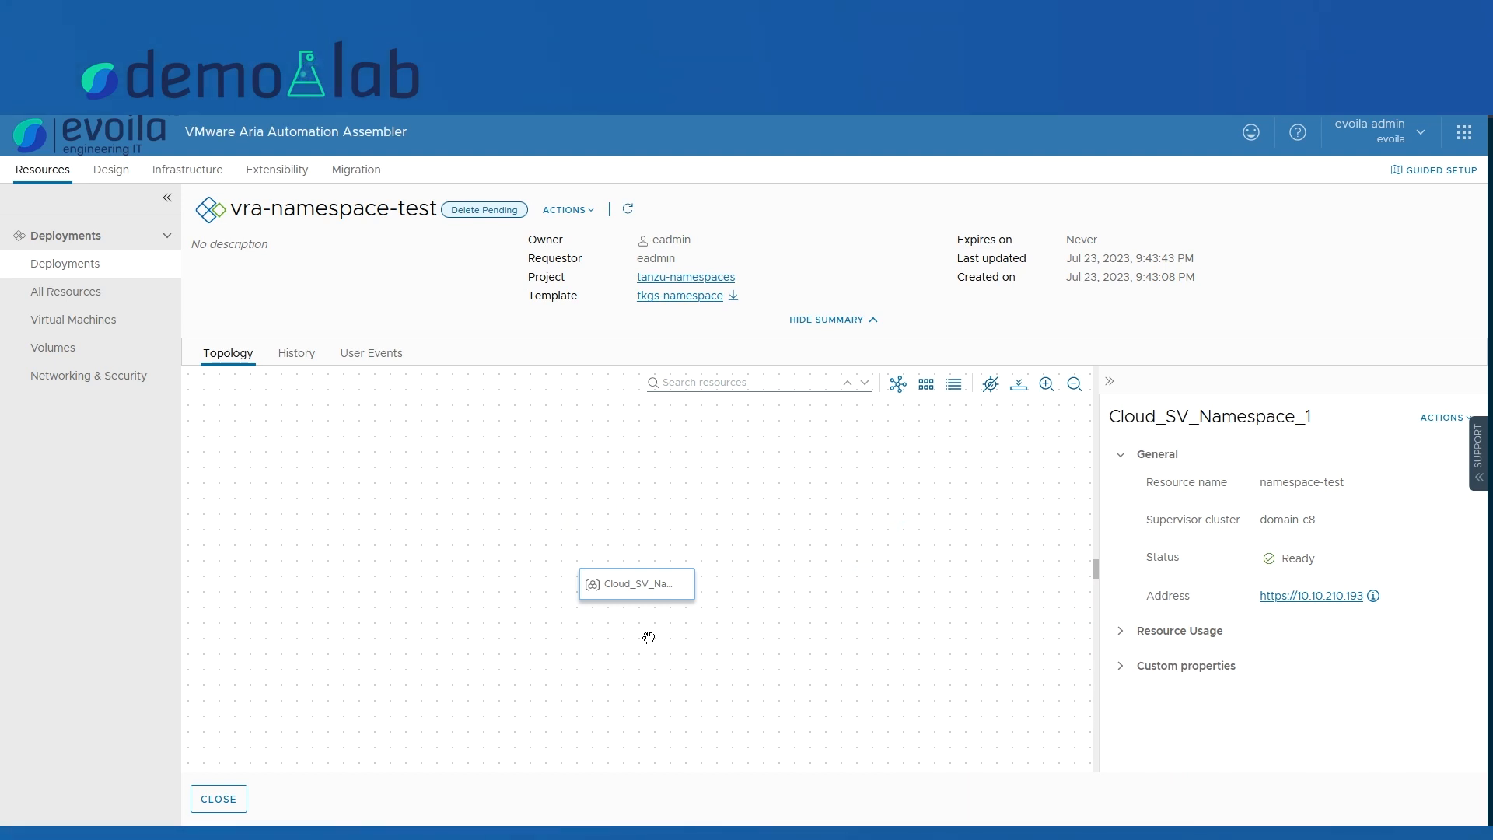
# Open the tkgs-namespace template and set up version 1.0 with release to the catalog enabled.
pyautogui.click(113, 171)
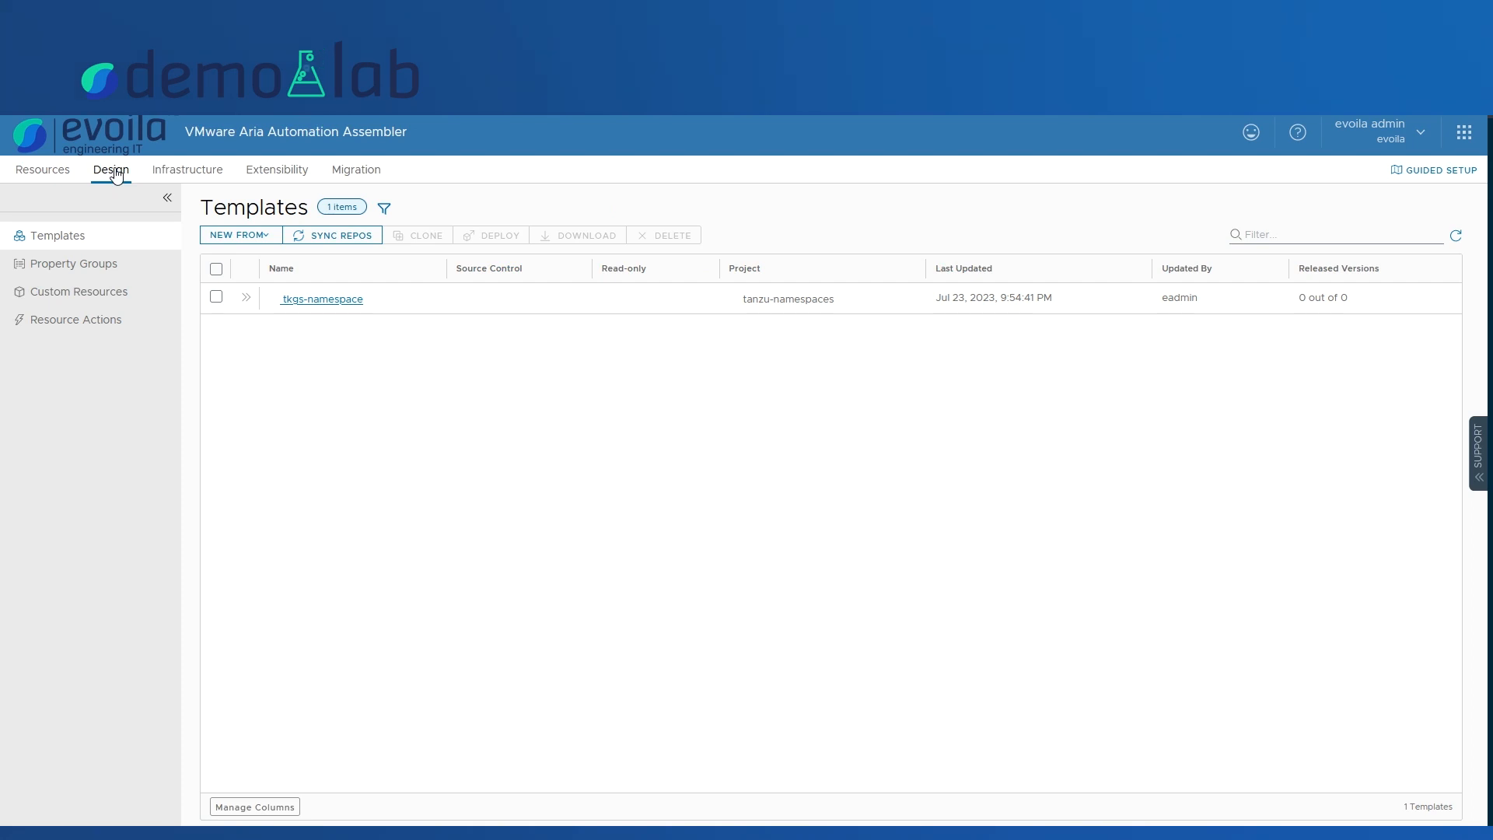
pyautogui.click(310, 301)
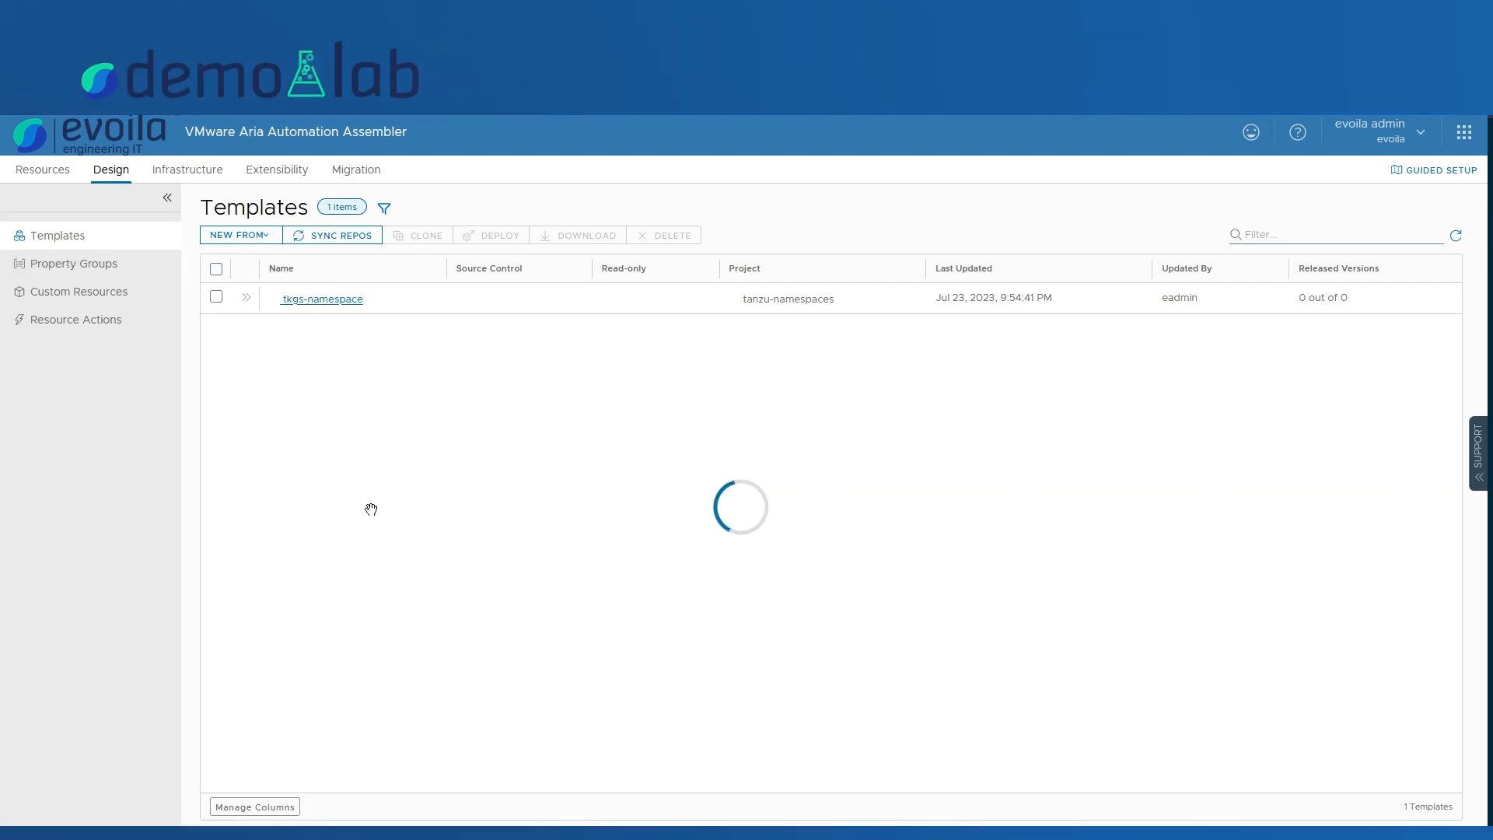
pyautogui.click(165, 809)
pyautogui.click(760, 410)
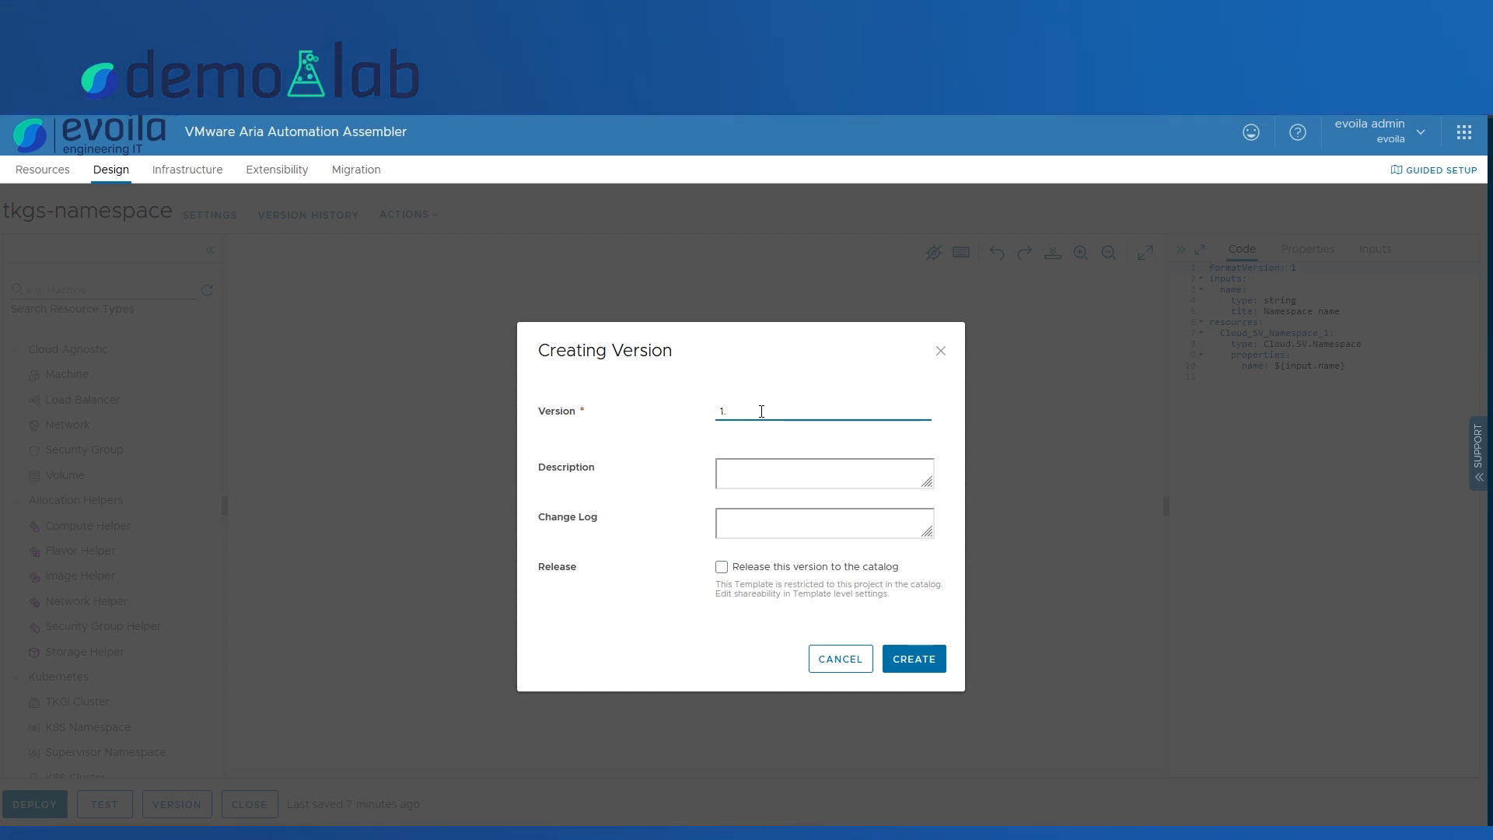
pyautogui.click(773, 566)
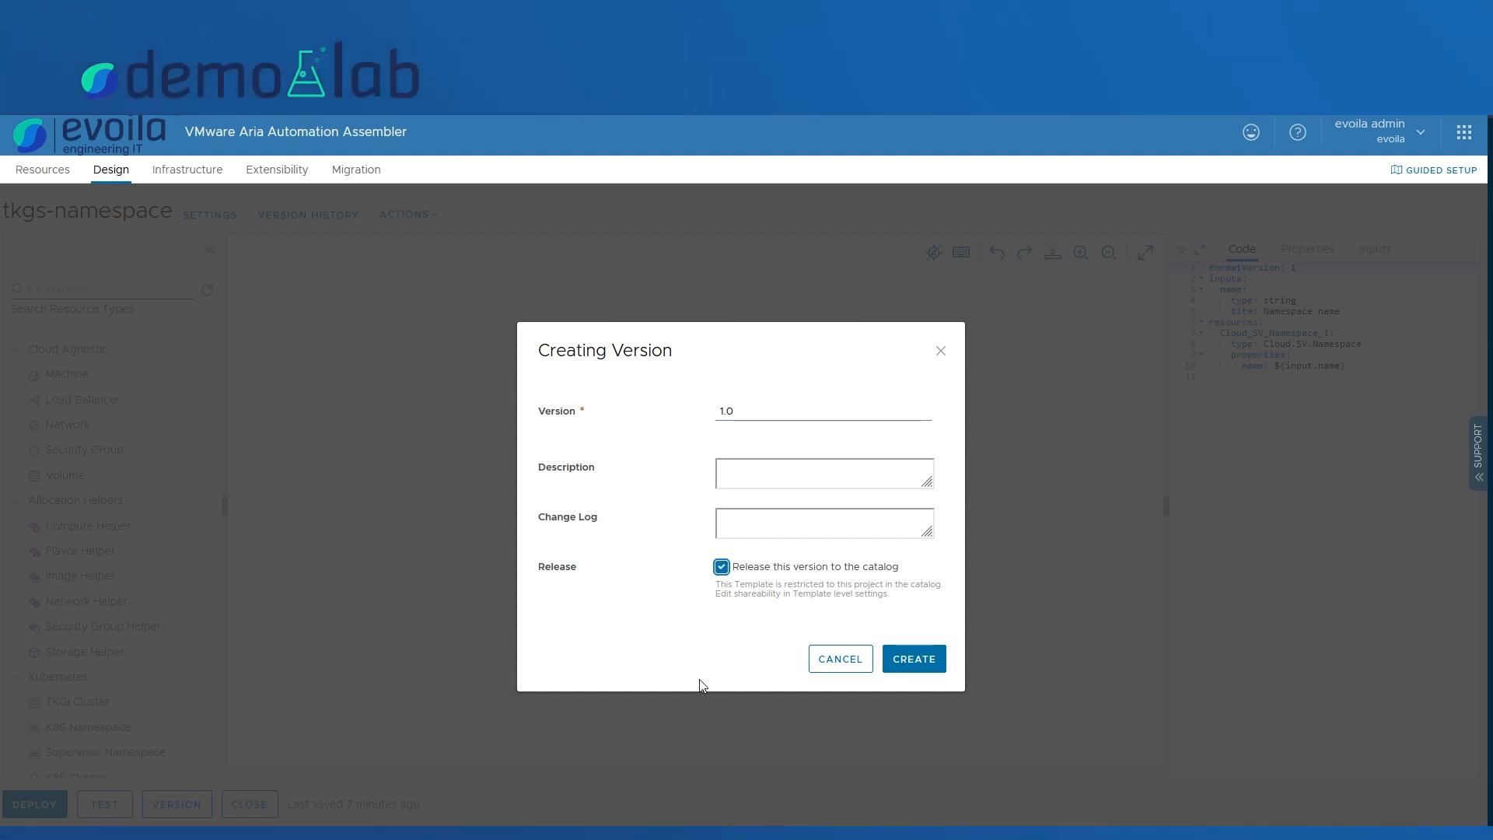